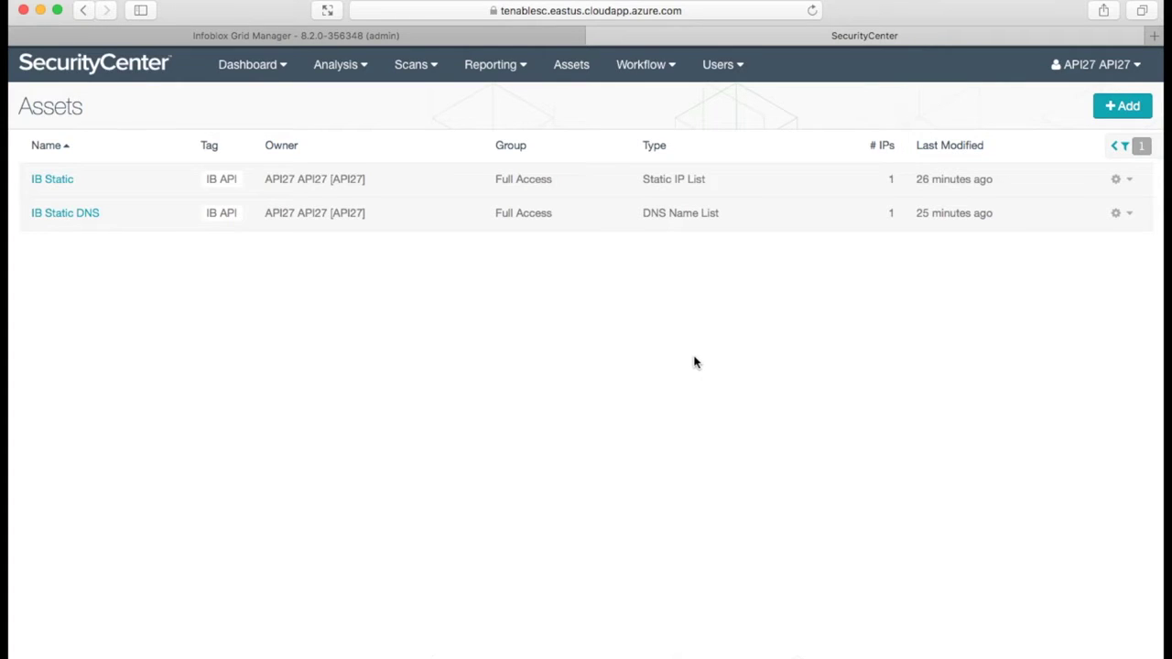
Open the IB Static asset in SecurityCenter's Assets list, showing 127.0.0.1 as its only IP
left_click(72, 183)
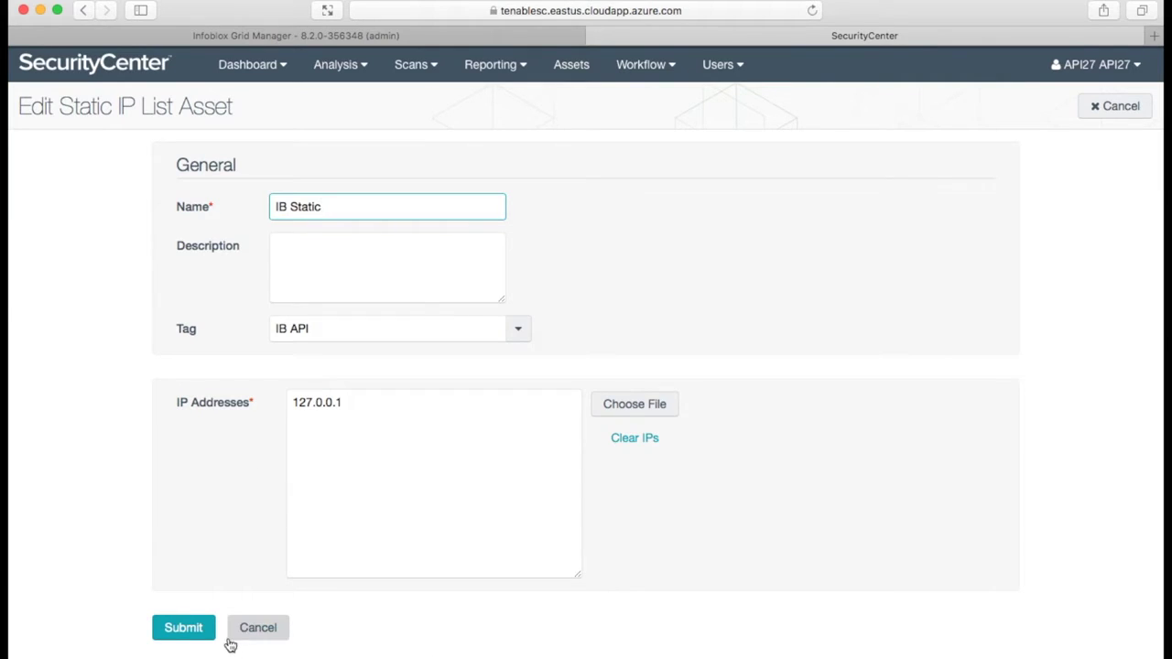
Close IB Static unchanged and look over the IB Static DNS asset without editing it
left_click(250, 630)
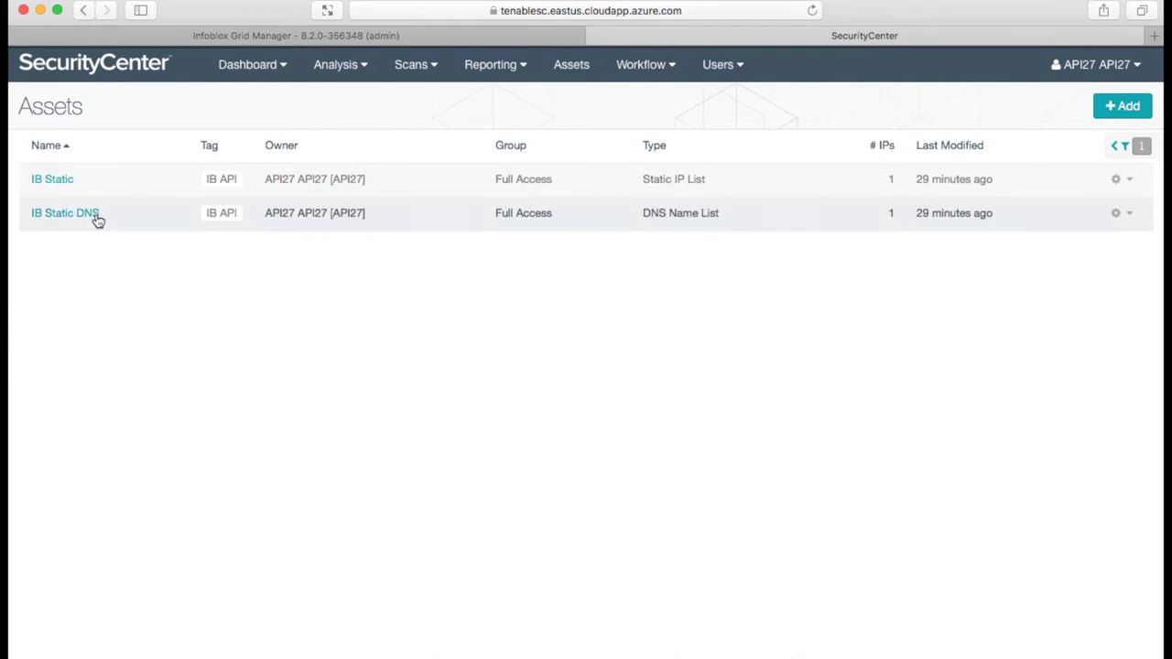
left_click(93, 216)
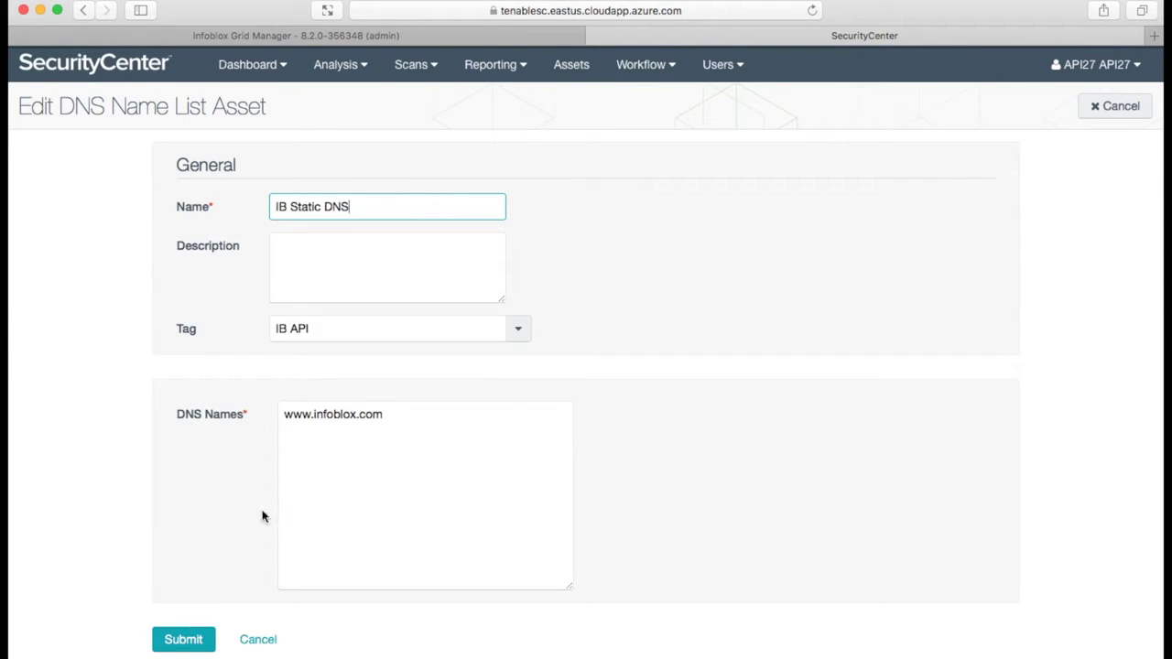
left_click(256, 639)
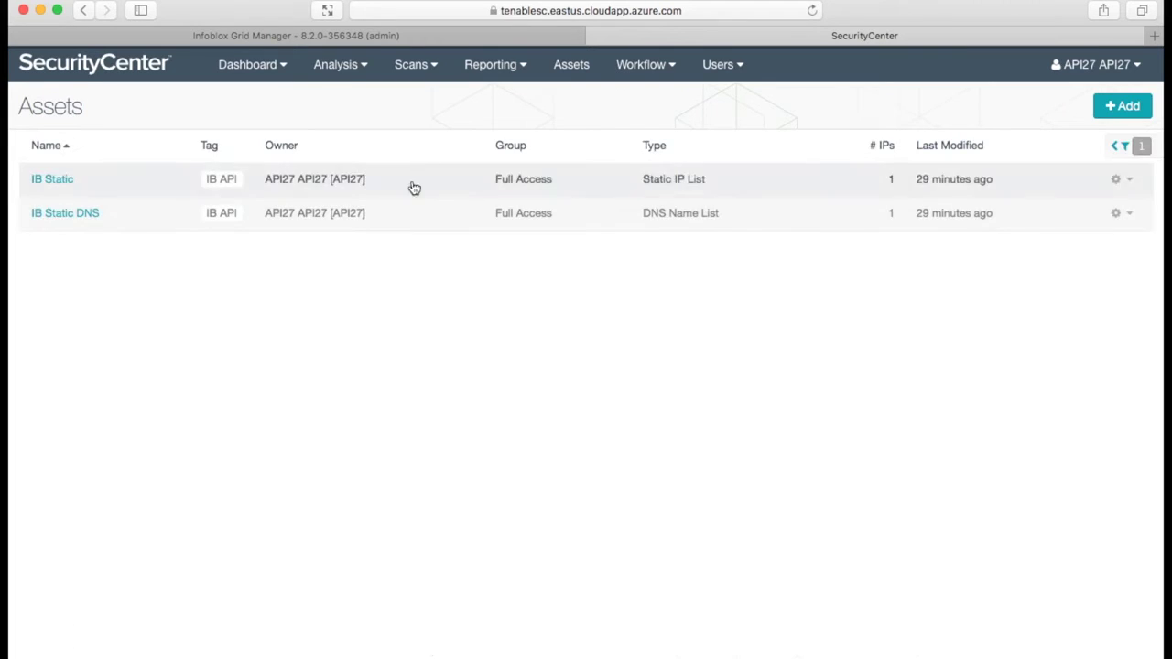
Check the IB Scan under Active Scans, then select Grid Manager's Tenable SC Session template
left_click(411, 75)
left_click(415, 92)
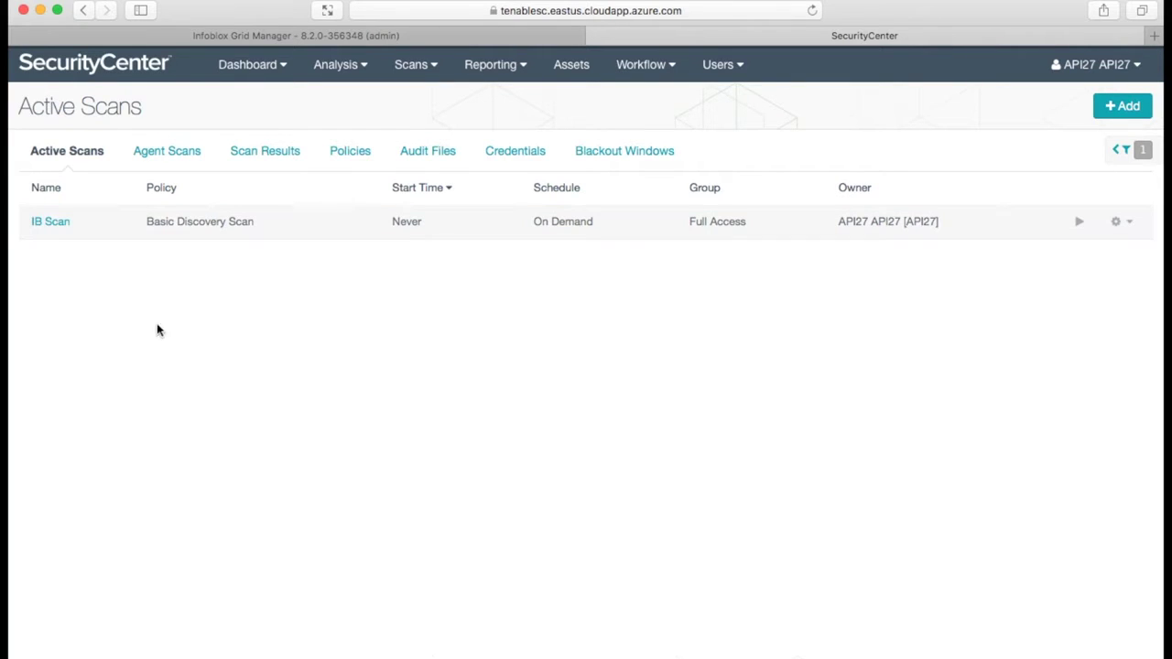
left_click(565, 67)
left_click(482, 38)
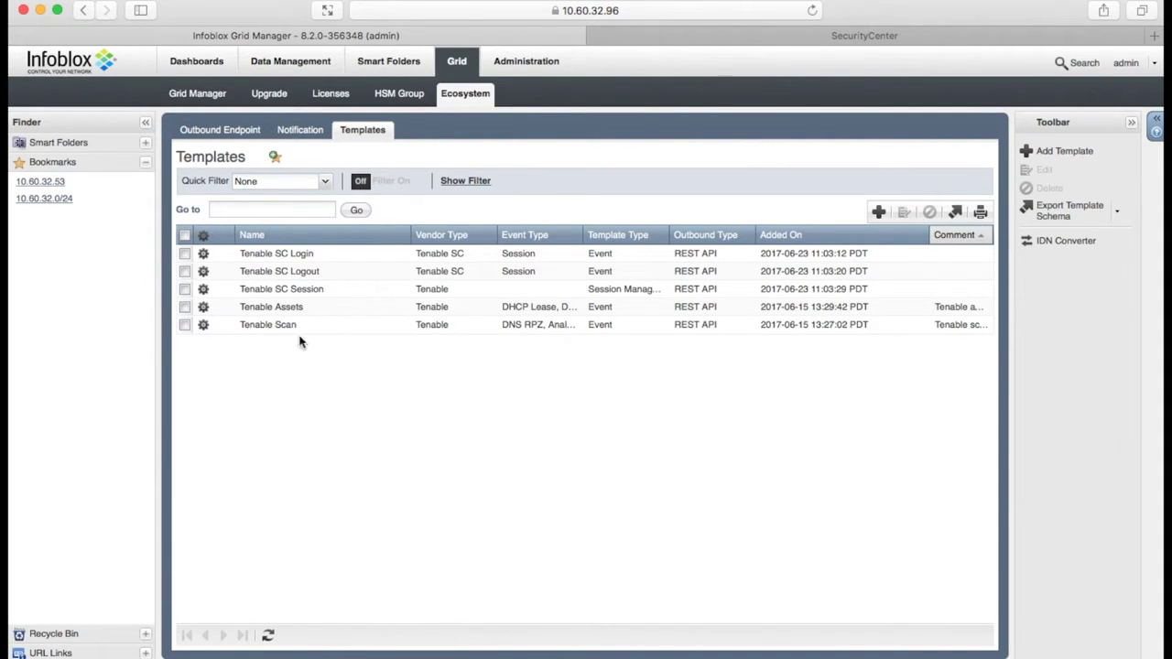
left_click(184, 290)
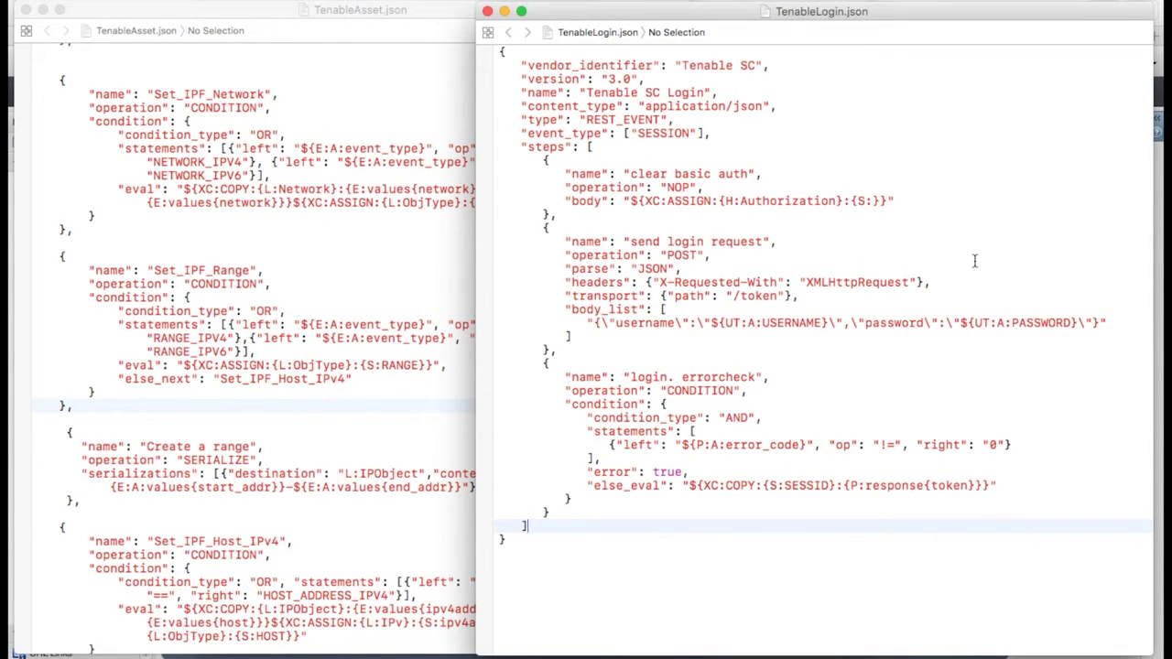
Scroll TenableAsset.json back to its top in Xcode, then return to Grid Manager
left_click(325, 205)
scroll(325, 205, "up", 15)
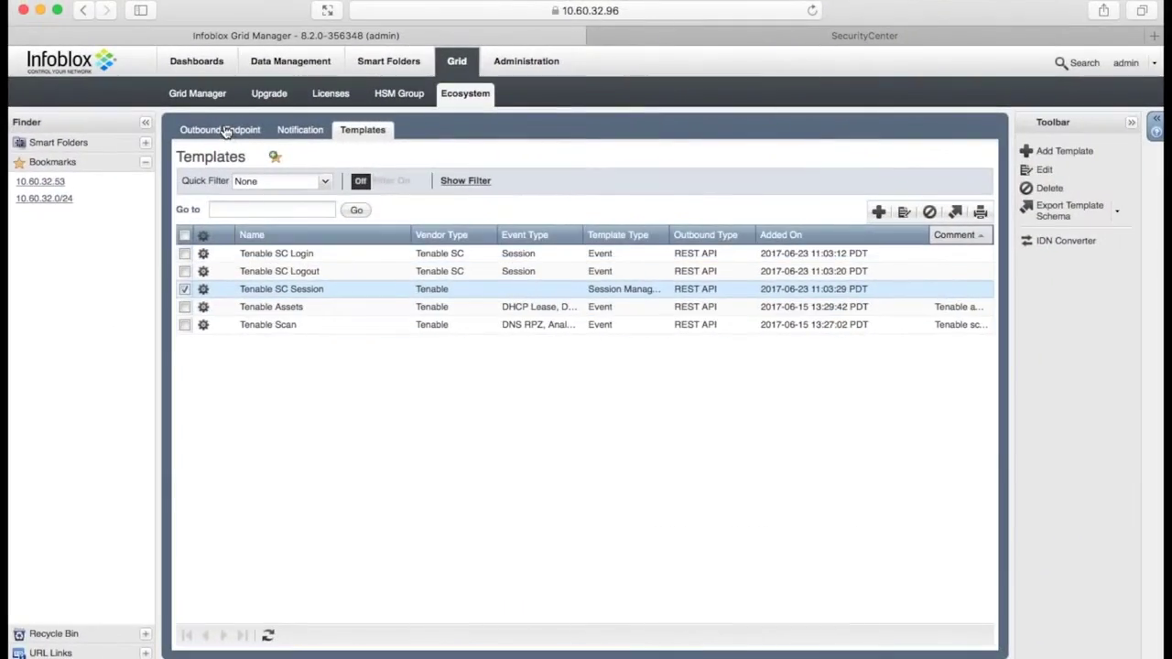
left_click(231, 133)
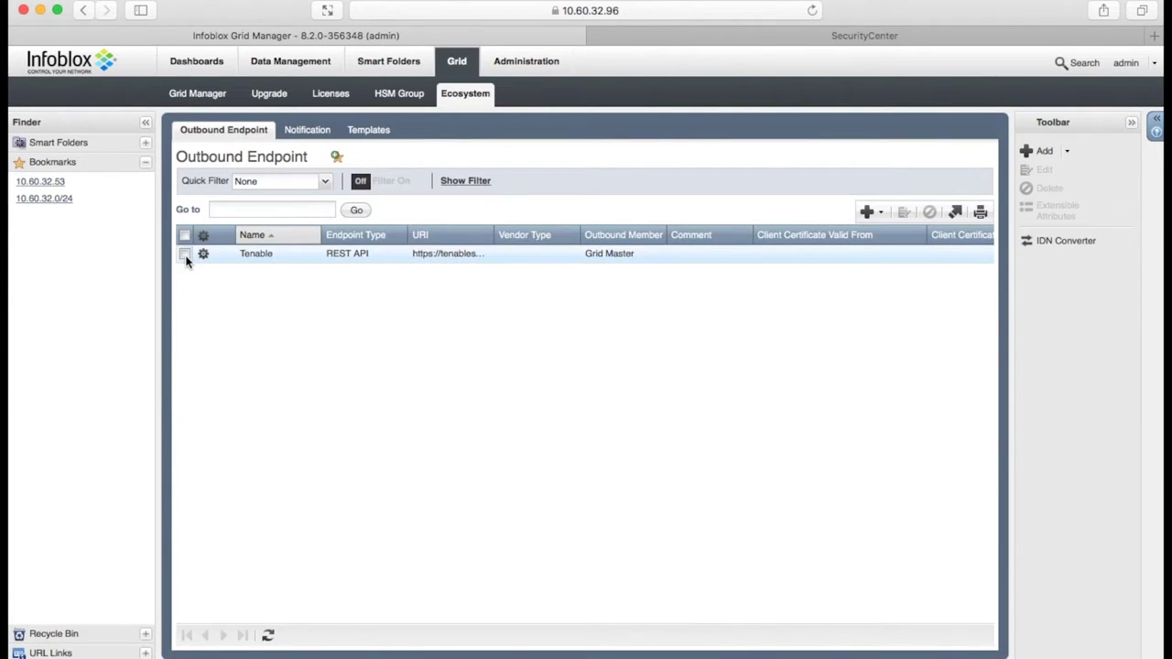
Inspect the Tenable REST API endpoint's URI and session management settings, cancelling without changes
left_click(185, 254)
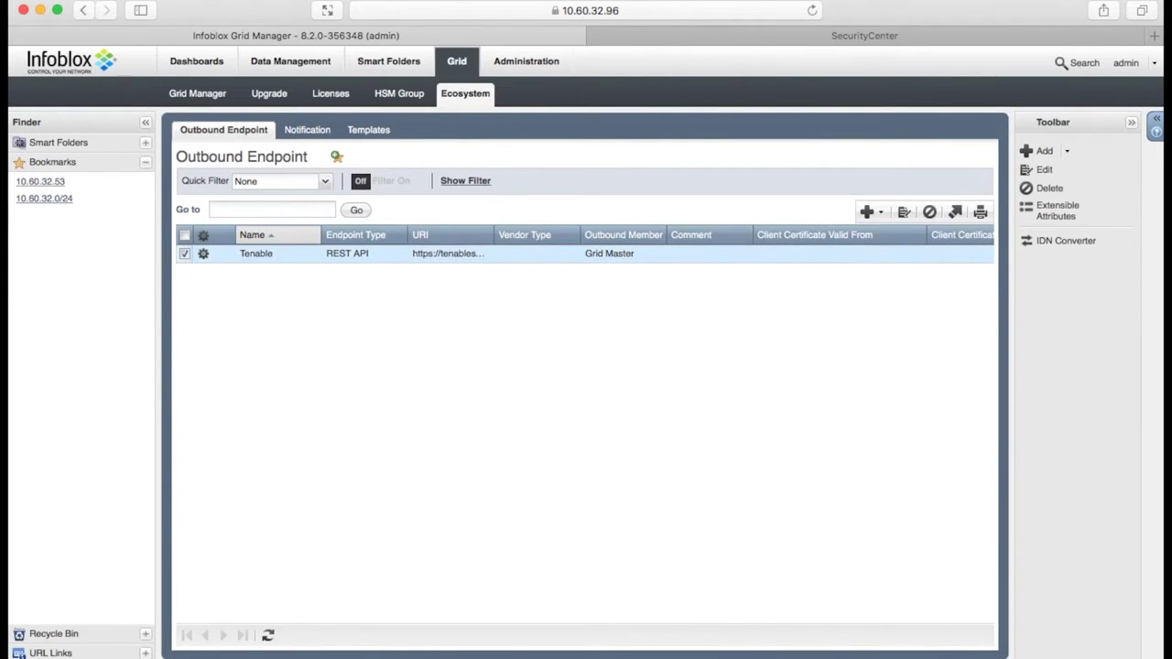
left_click(904, 218)
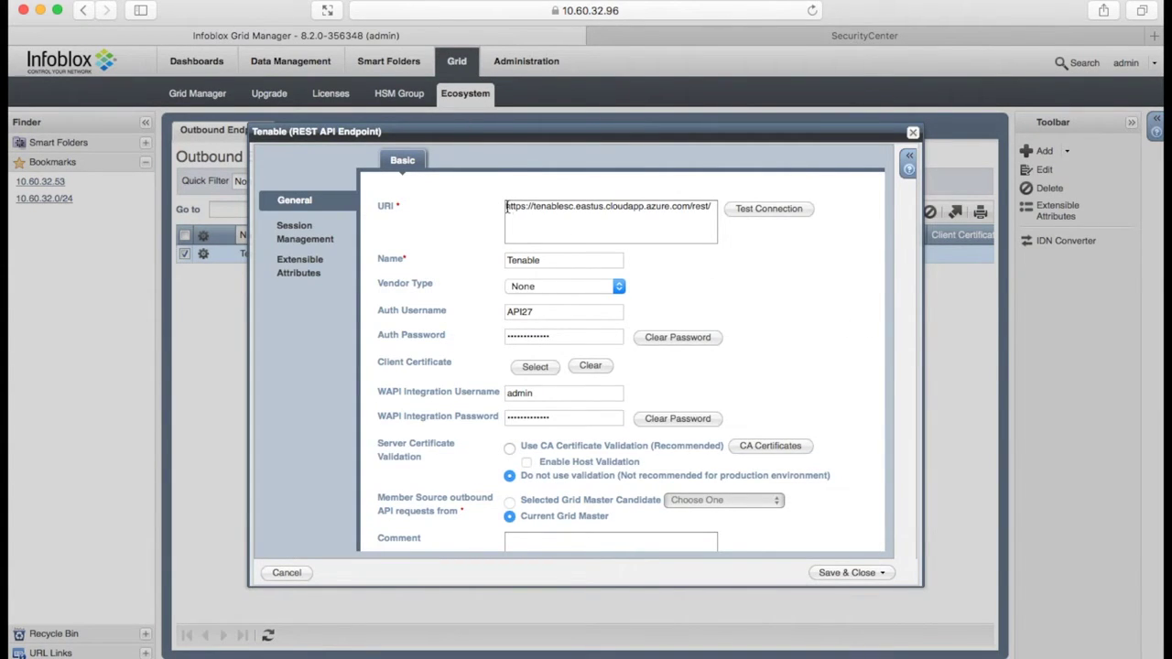
left_click_drag(506, 207, 745, 219)
left_click(825, 341)
left_click(306, 230)
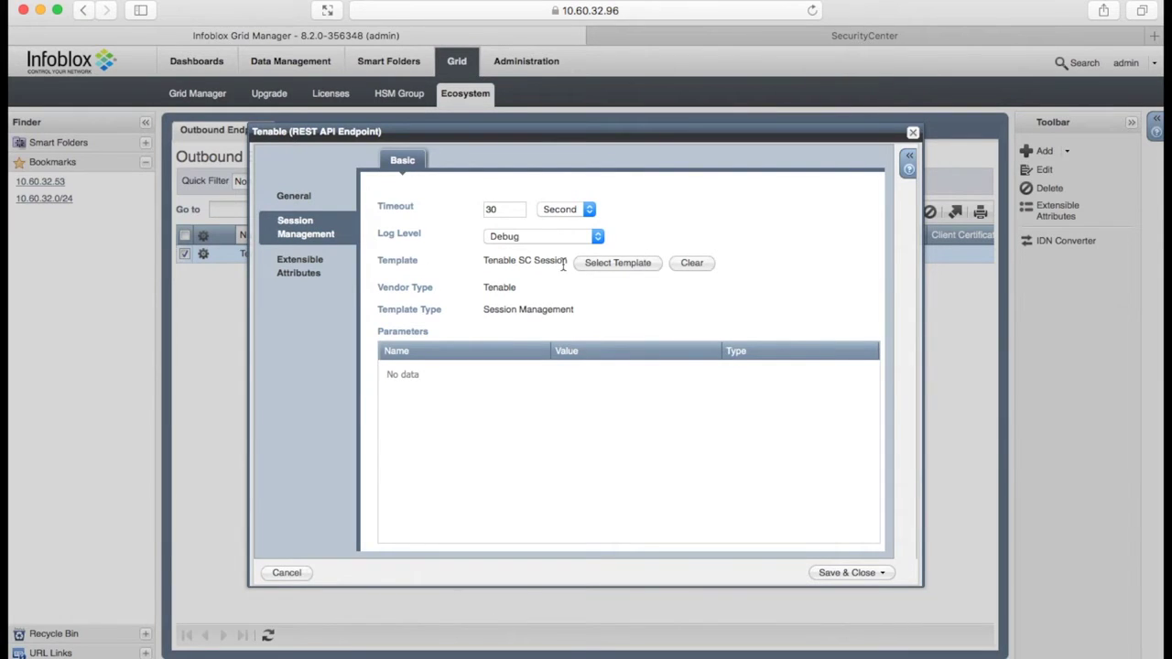
left_click(292, 578)
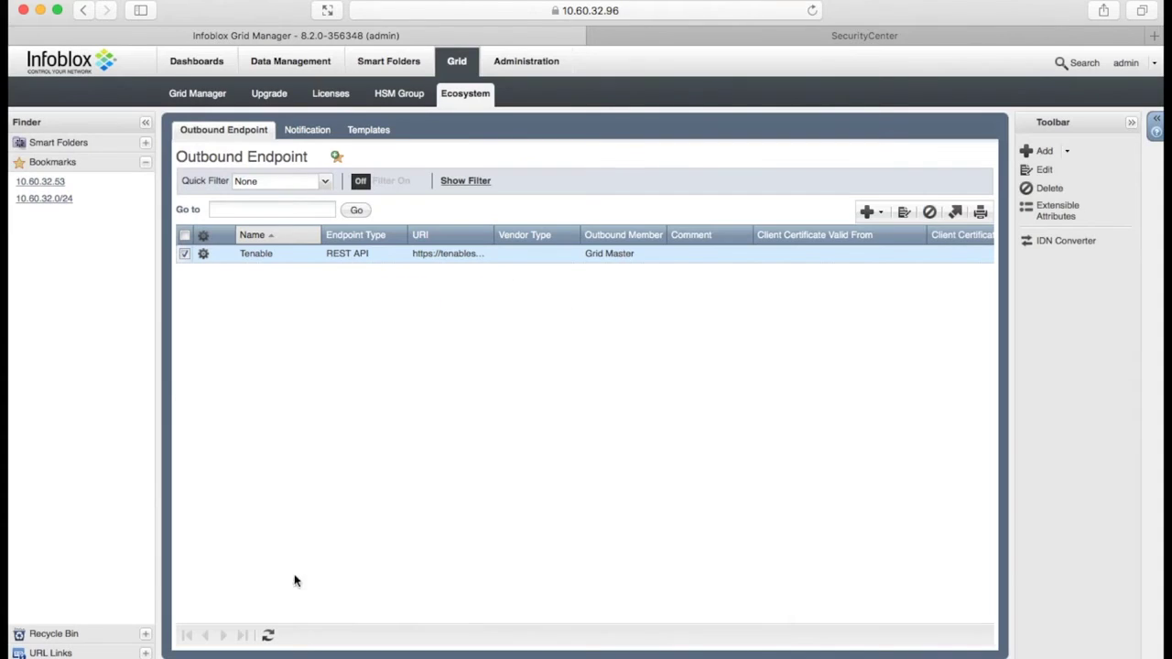
left_click(308, 133)
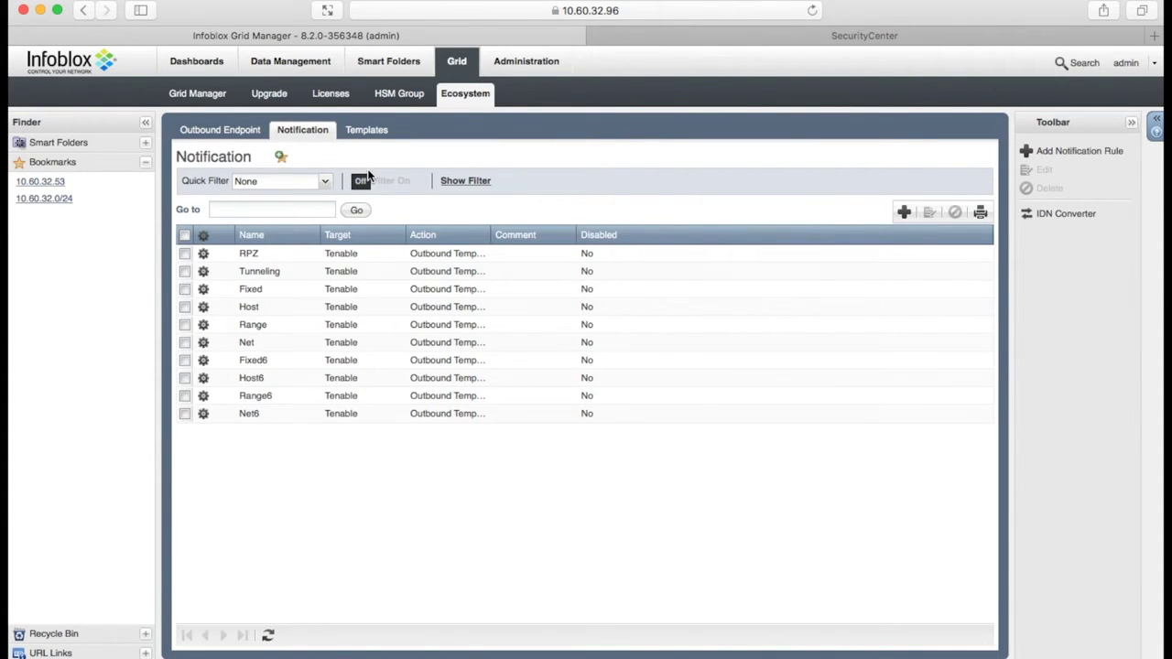
Review the RPZ notification's Rules, Deduplication and Tenable Scan template, then cancel without saving
left_click(185, 253)
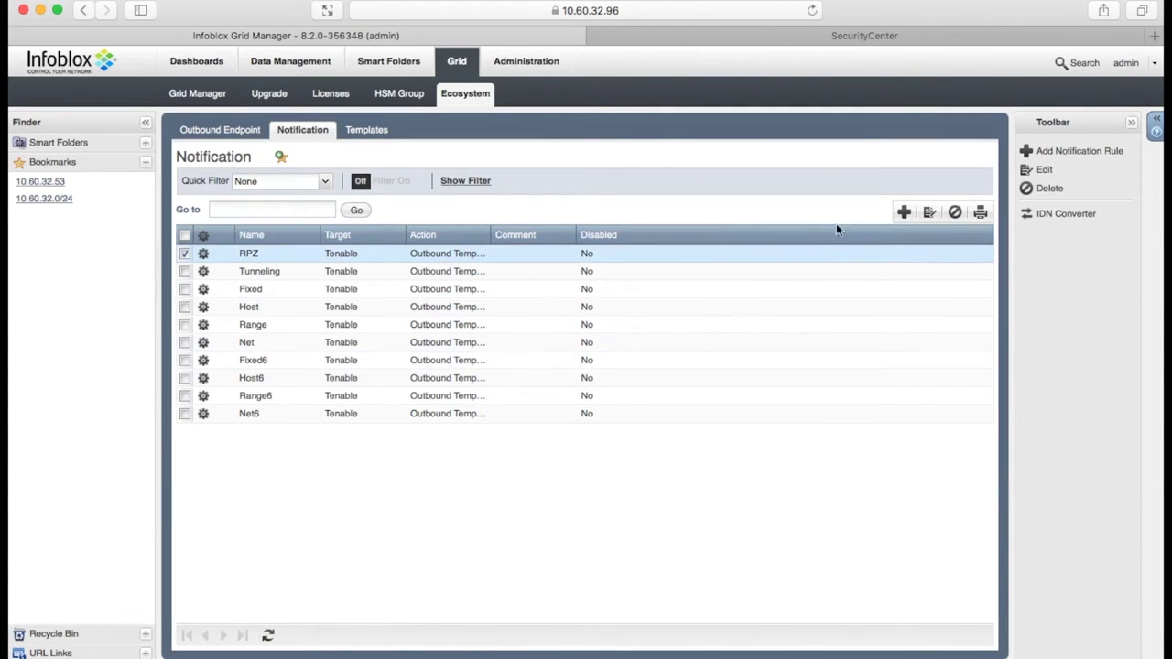
left_click(931, 212)
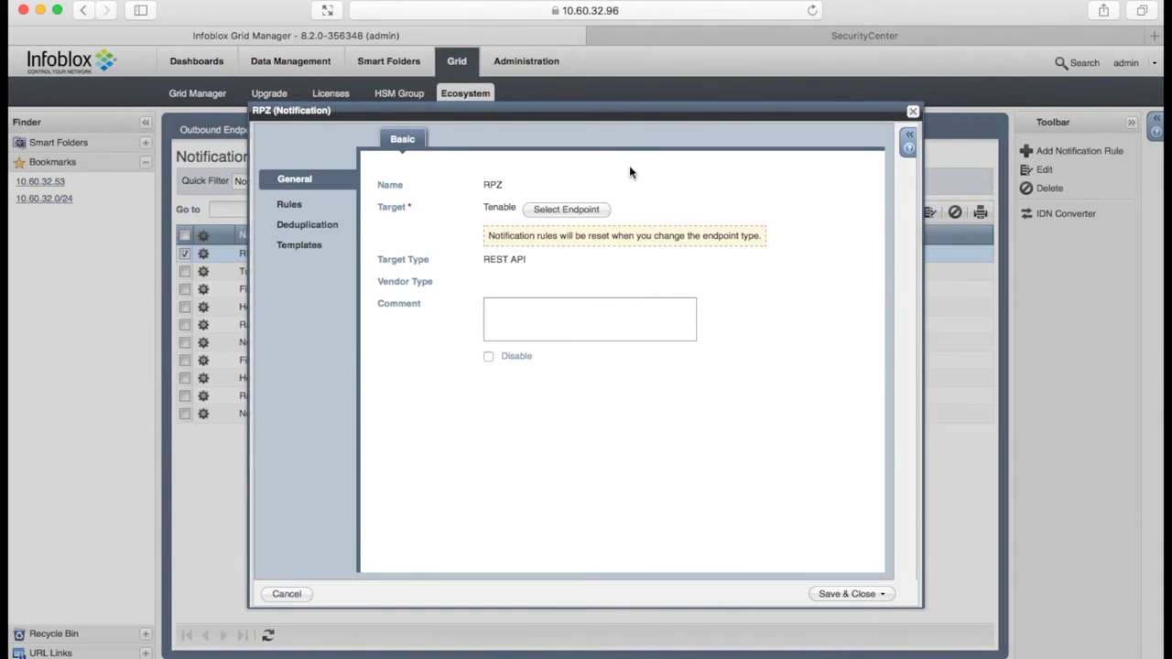
left_click(292, 206)
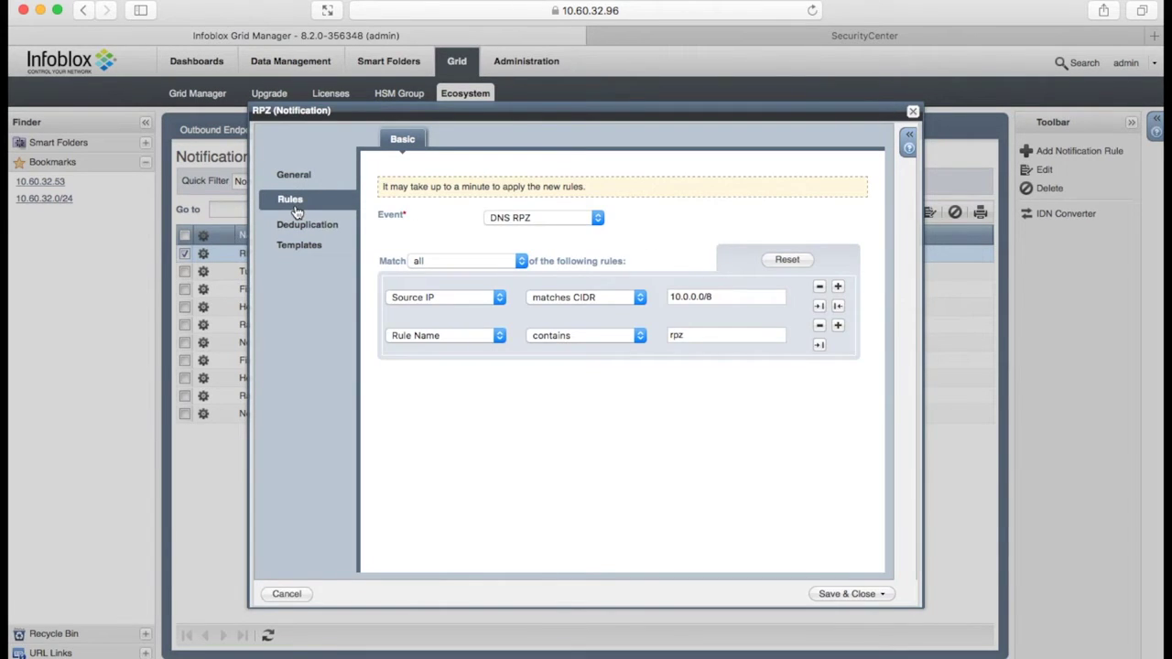
left_click(297, 225)
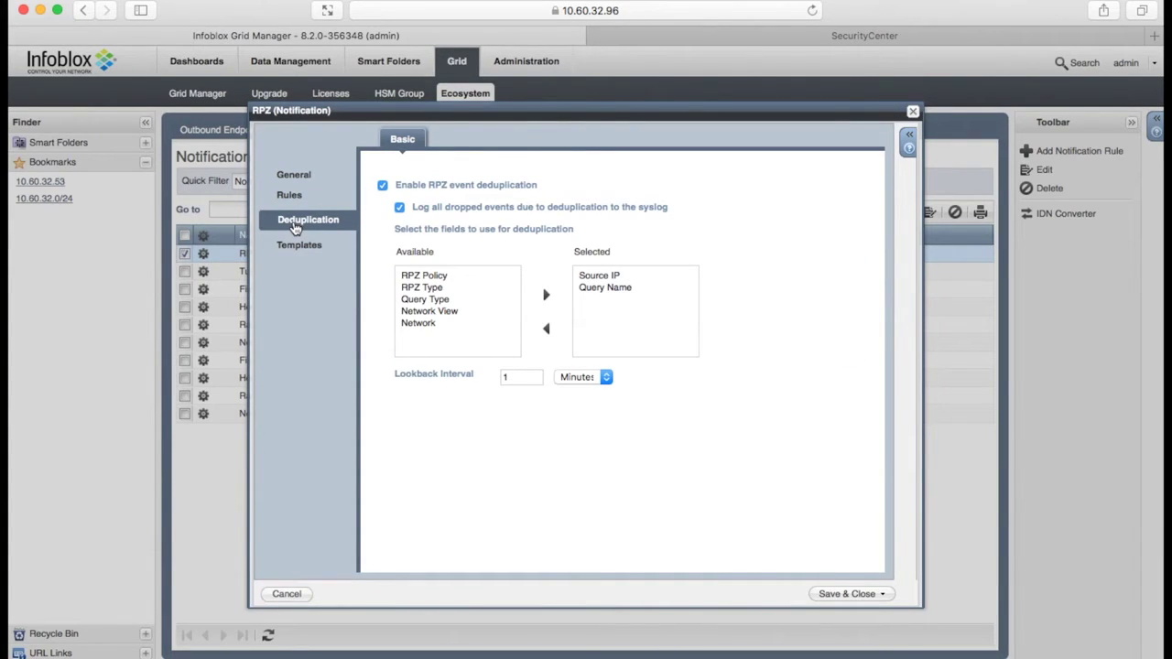
left_click(295, 248)
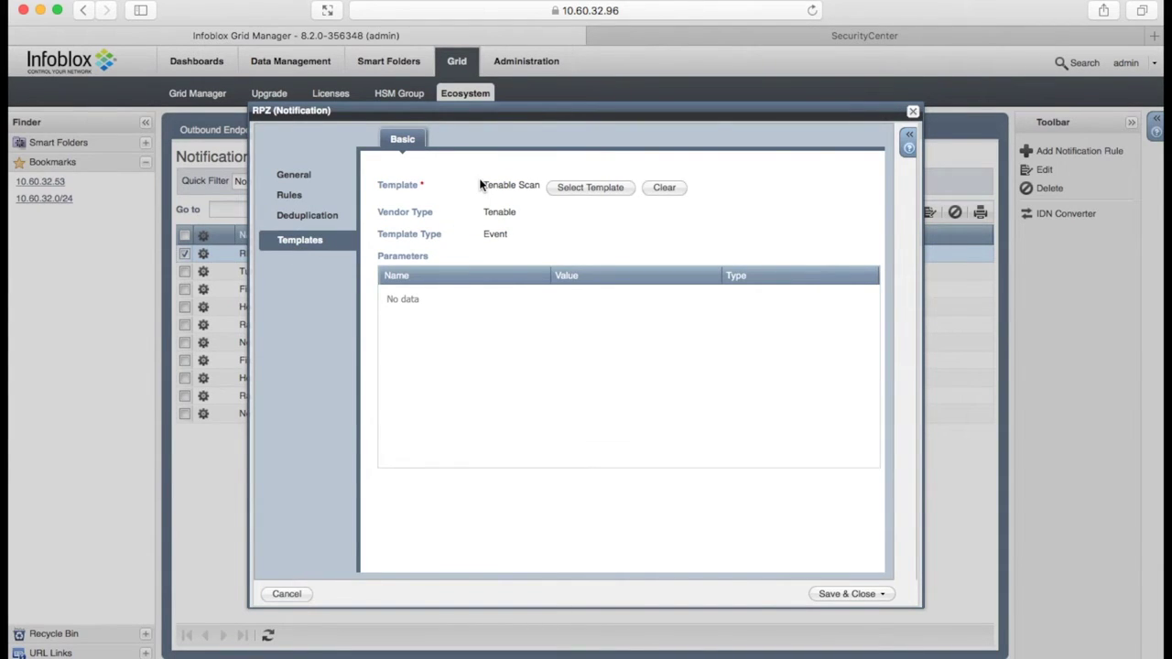
left_click(276, 596)
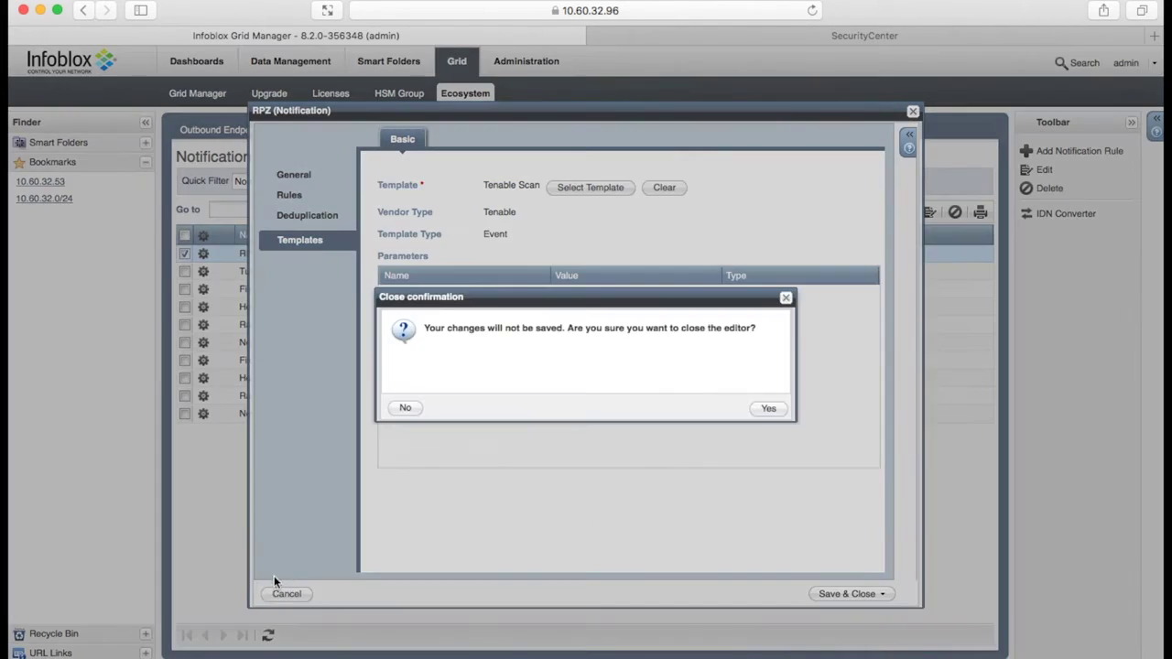
left_click(761, 411)
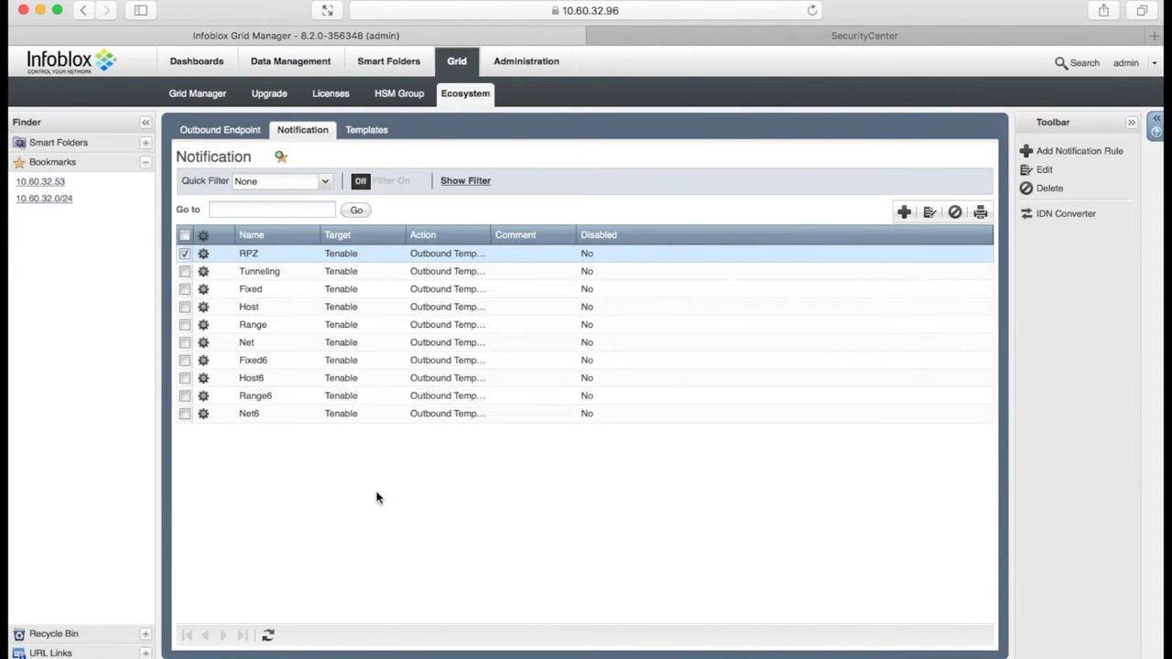
left_click(501, 95)
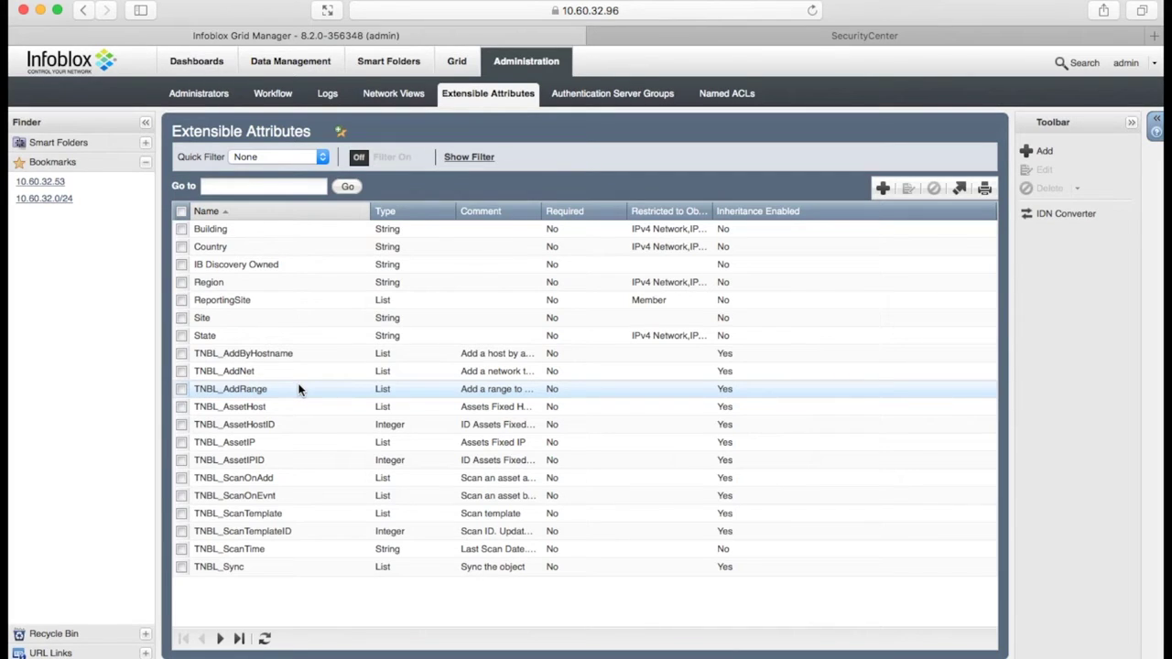
Inspect the TNBL_AssetHostID attribute and the default network view's extensible attributes
left_click(180, 424)
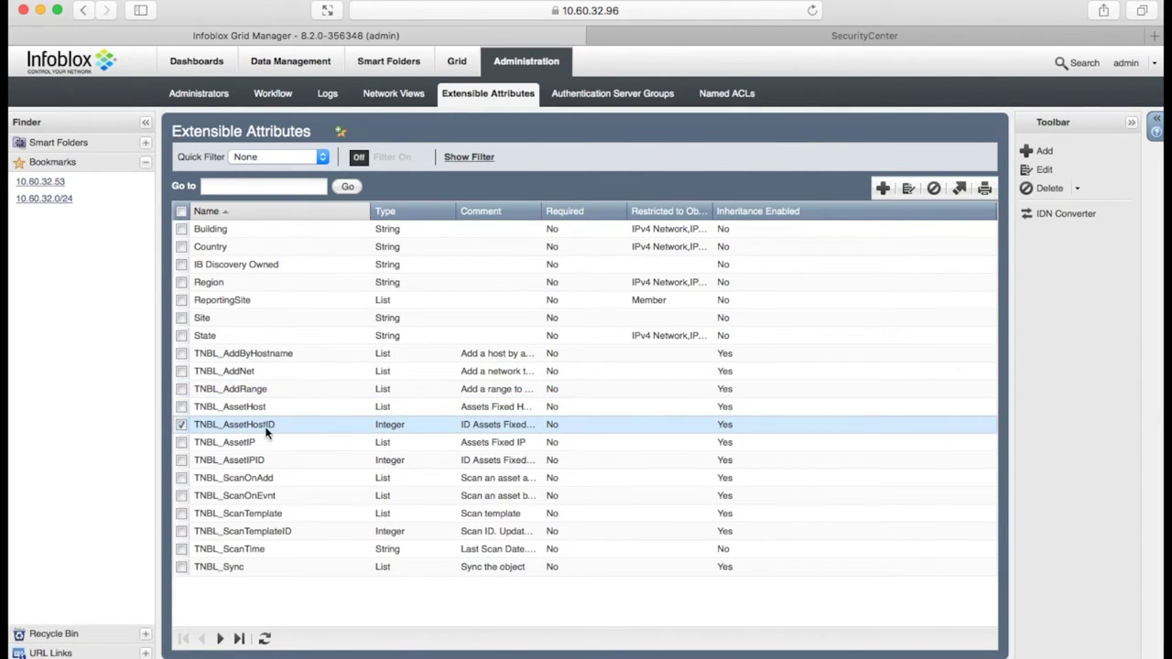
left_click(182, 426)
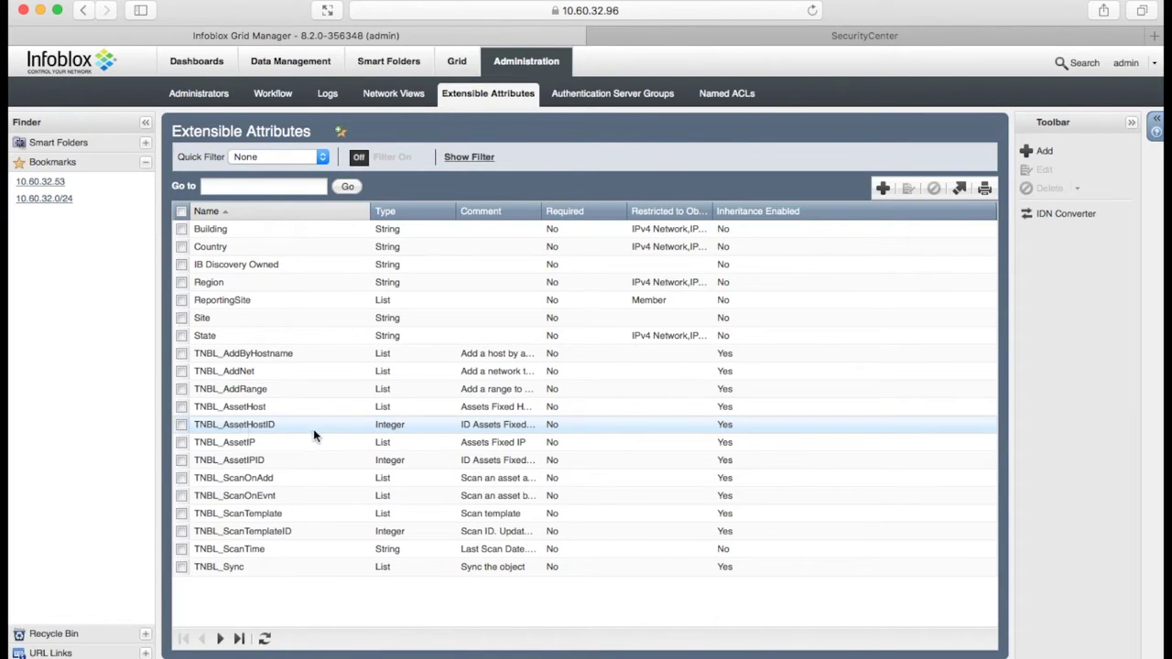
left_click(415, 99)
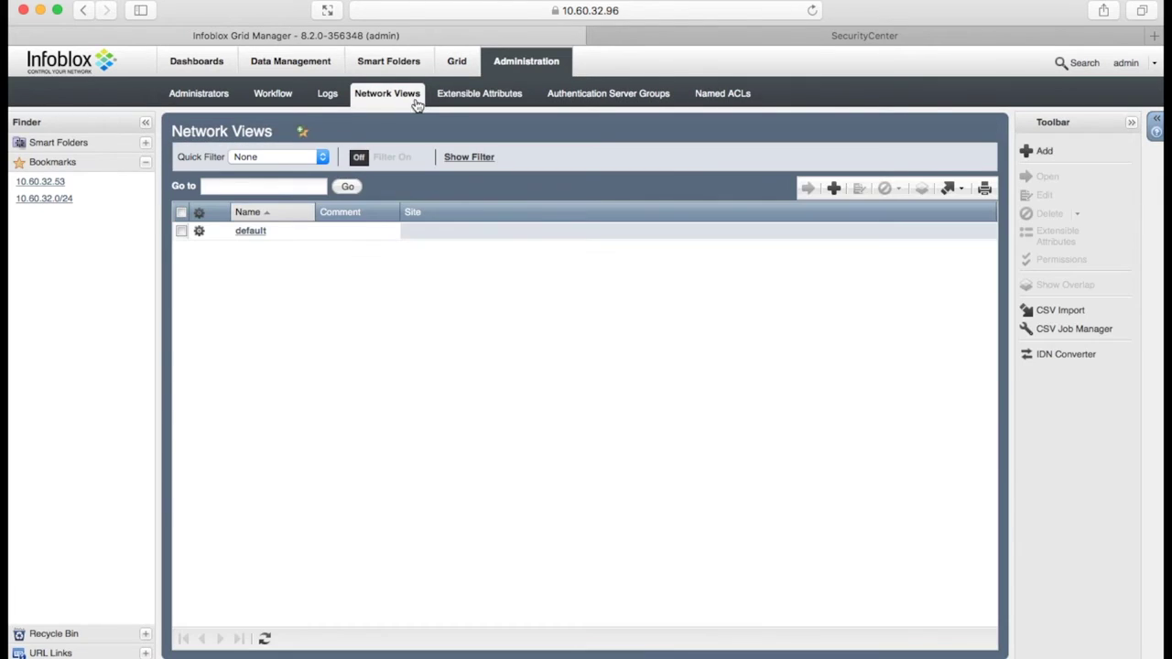
left_click(182, 232)
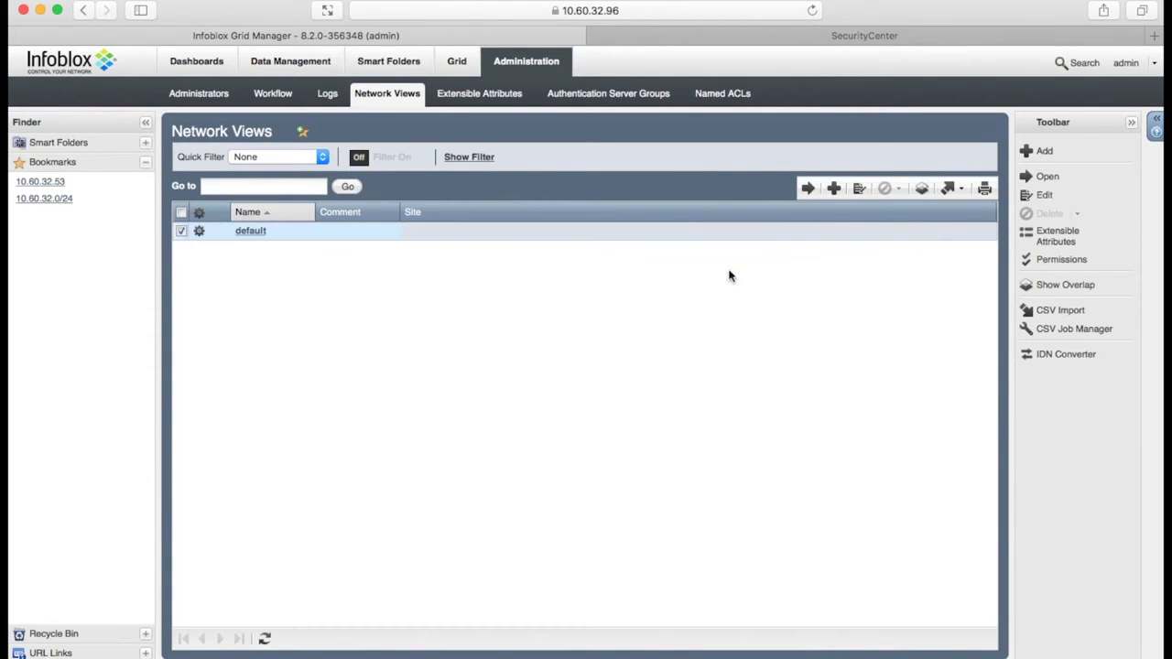
left_click(860, 188)
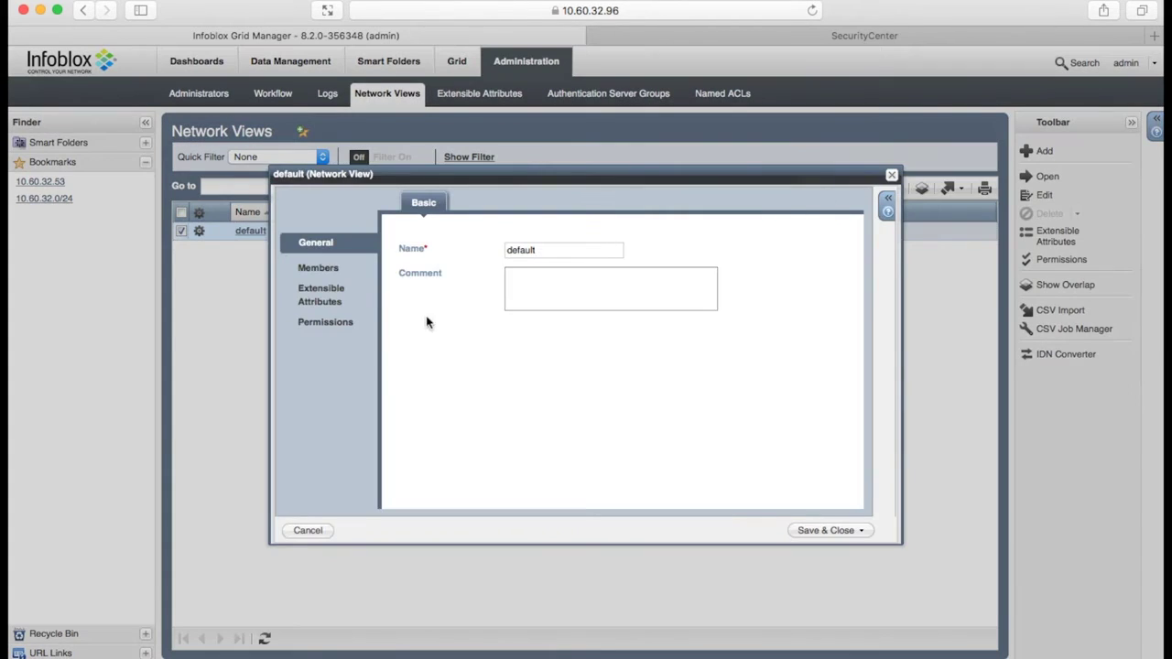
left_click(322, 294)
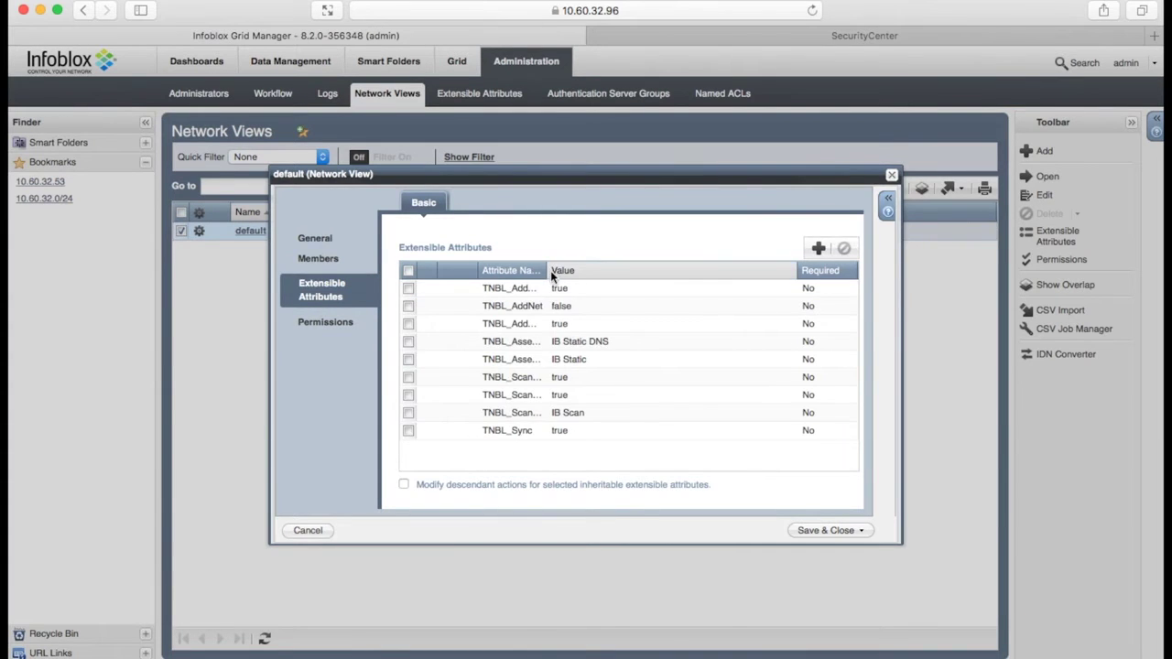
left_click_drag(547, 270, 652, 275)
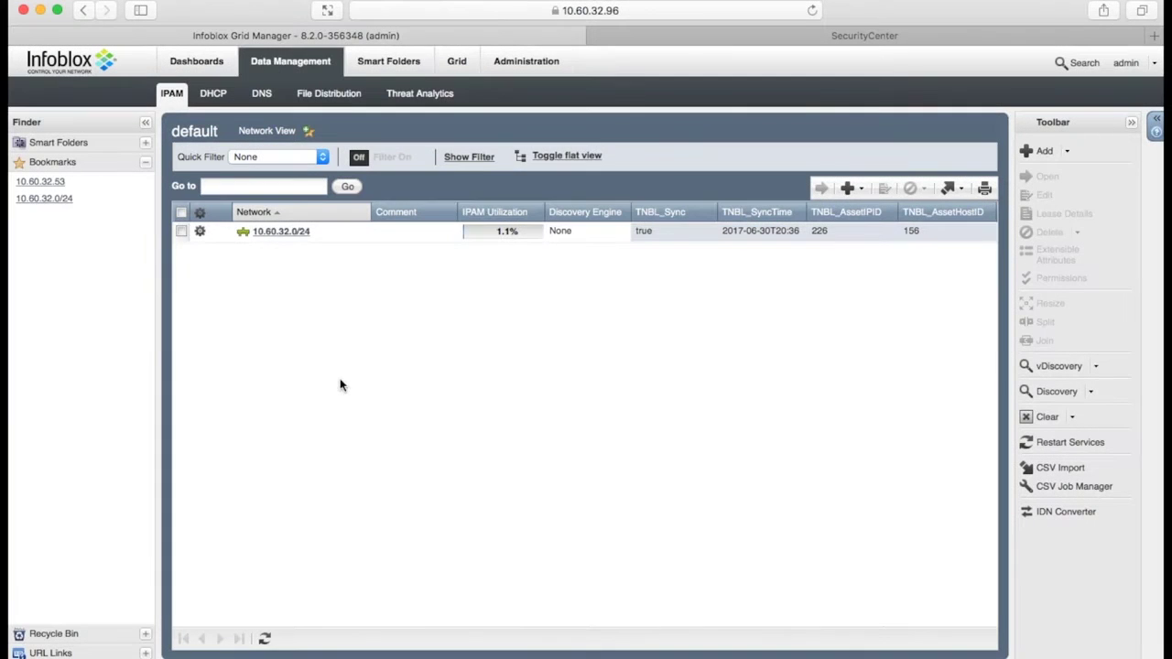
Start a new IPv4 network 10.60.30.0 with a /24 netmask in the wizard
left_click(853, 187)
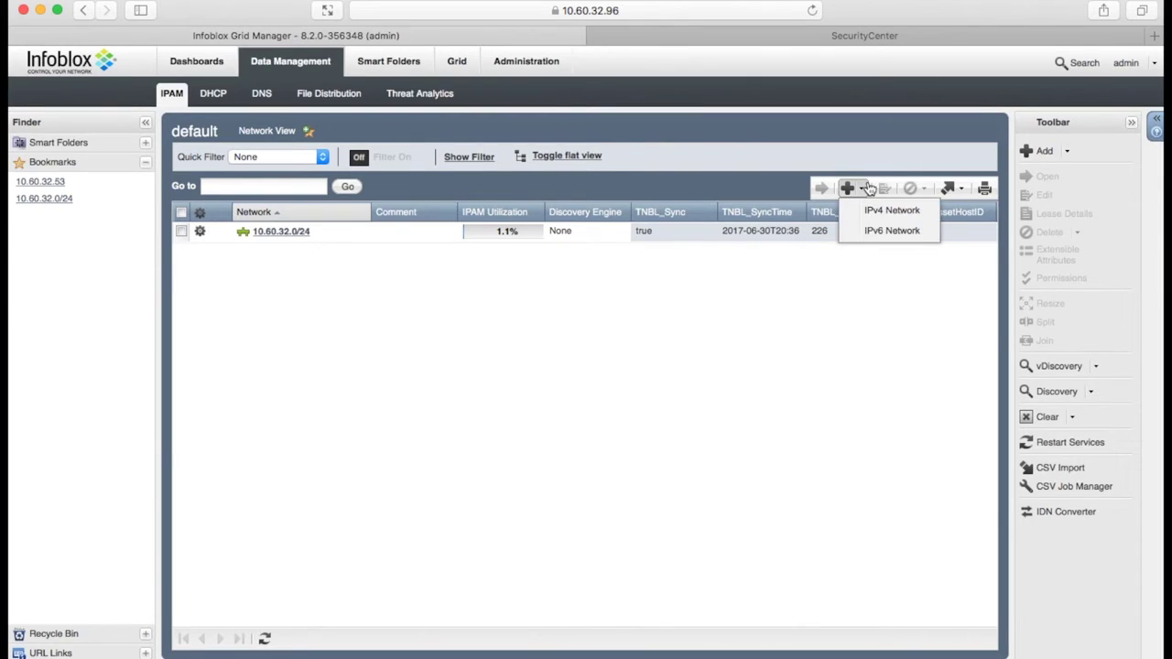
left_click(879, 210)
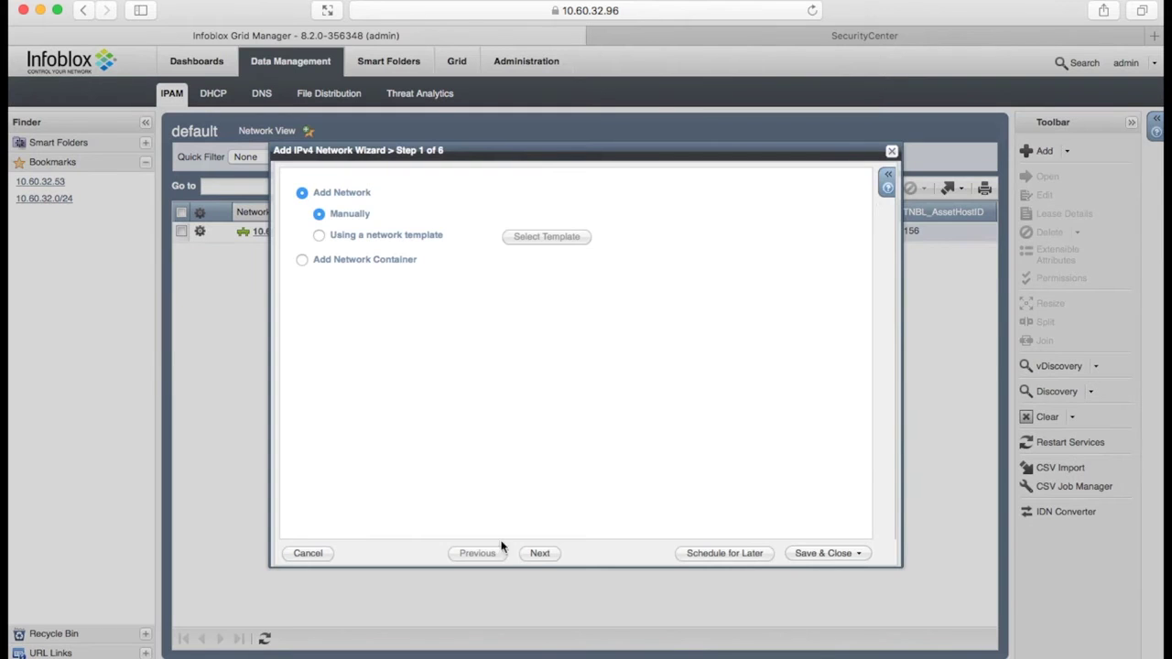
left_click(539, 554)
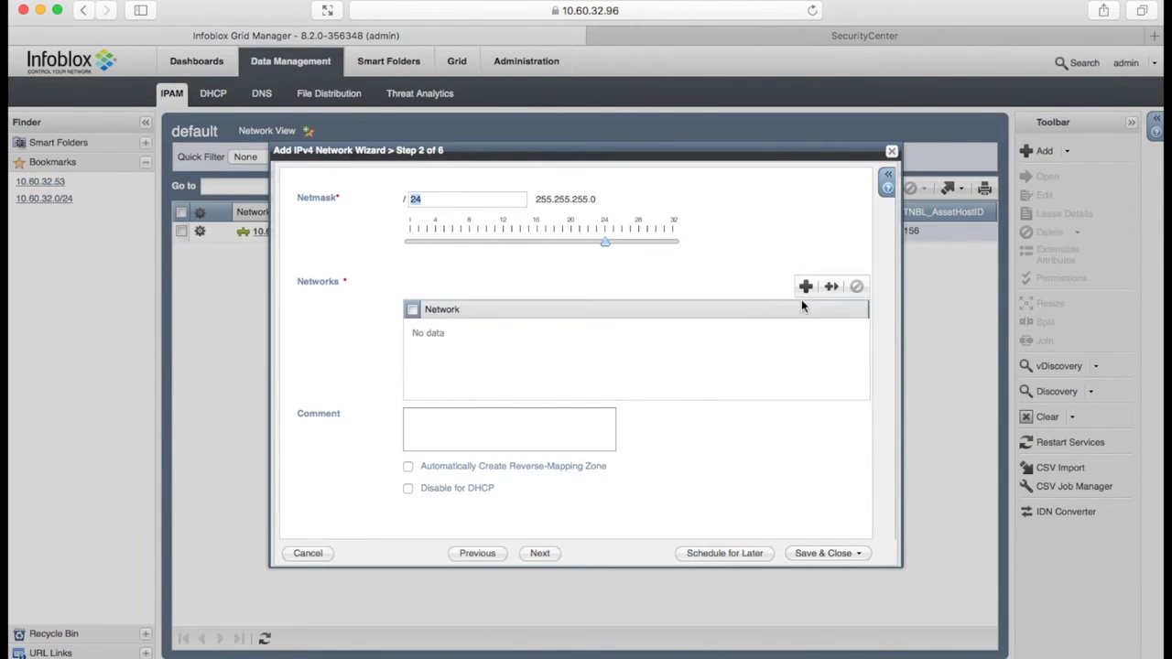
left_click(805, 287)
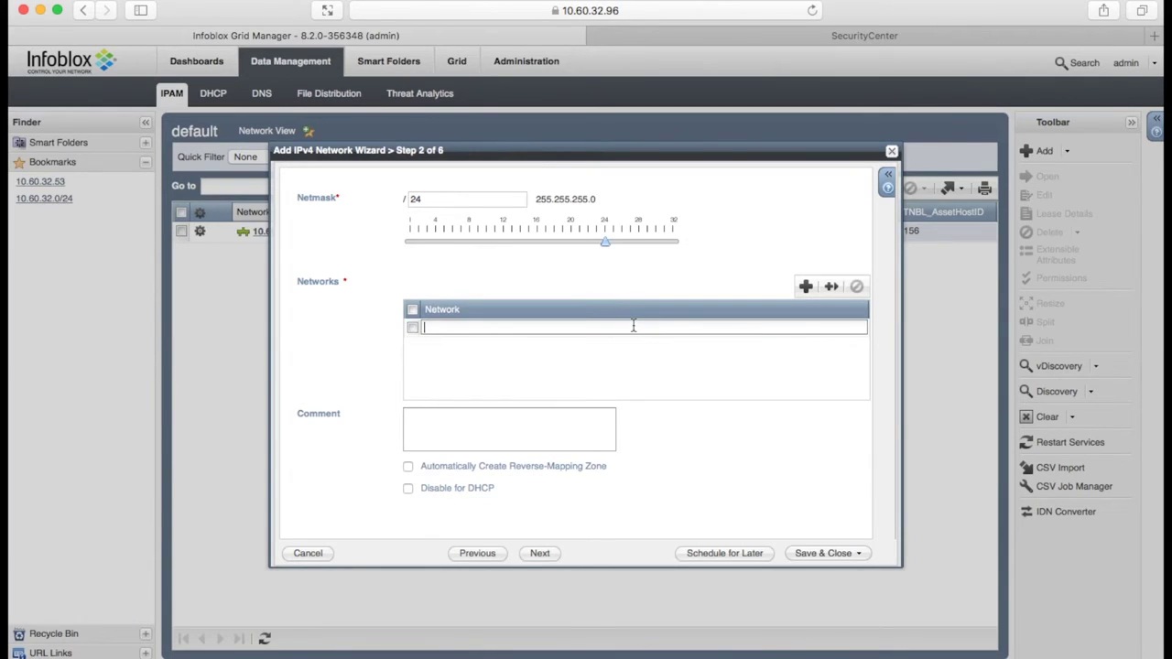
type("10.60")
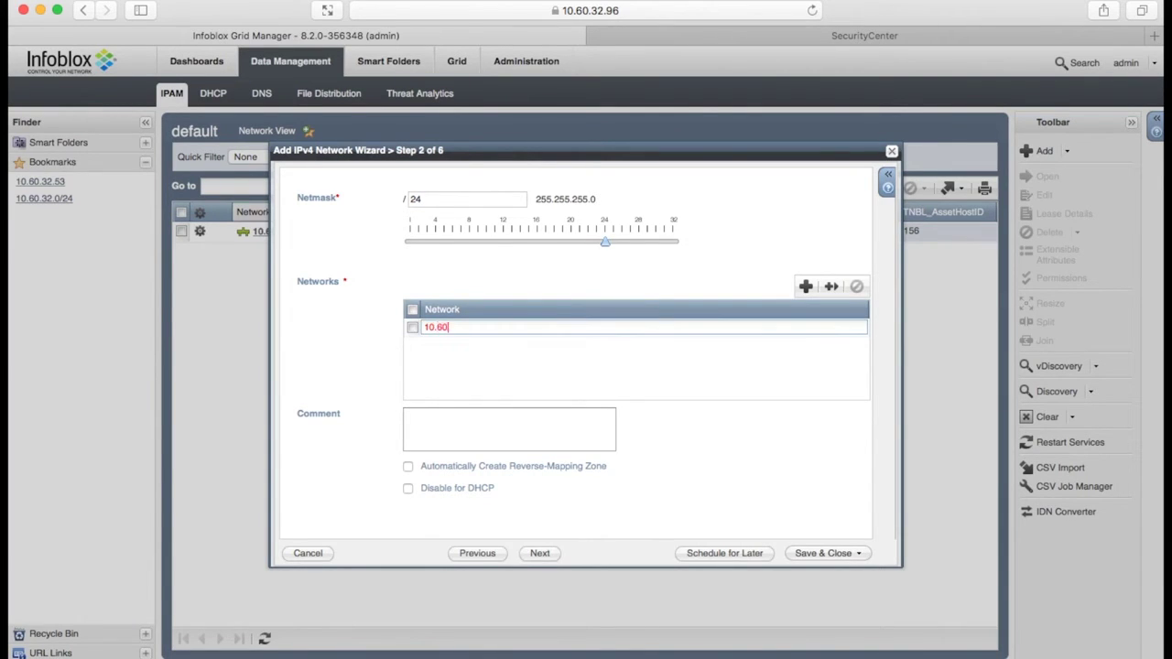
type(".30.0")
left_click(651, 366)
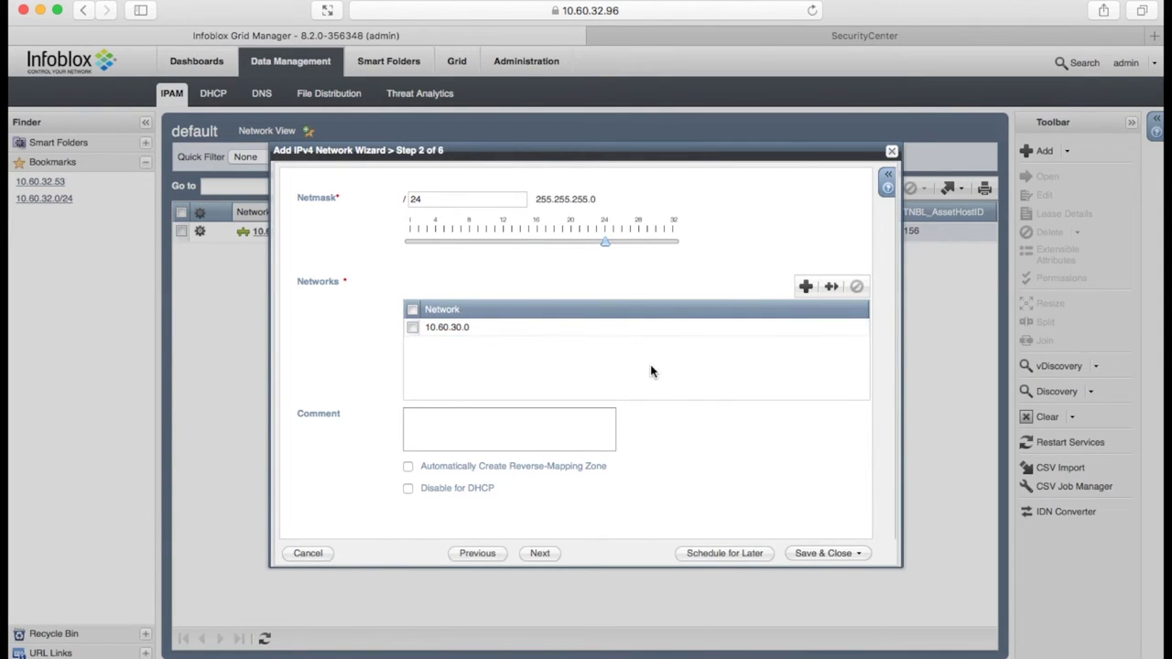
left_click(542, 553)
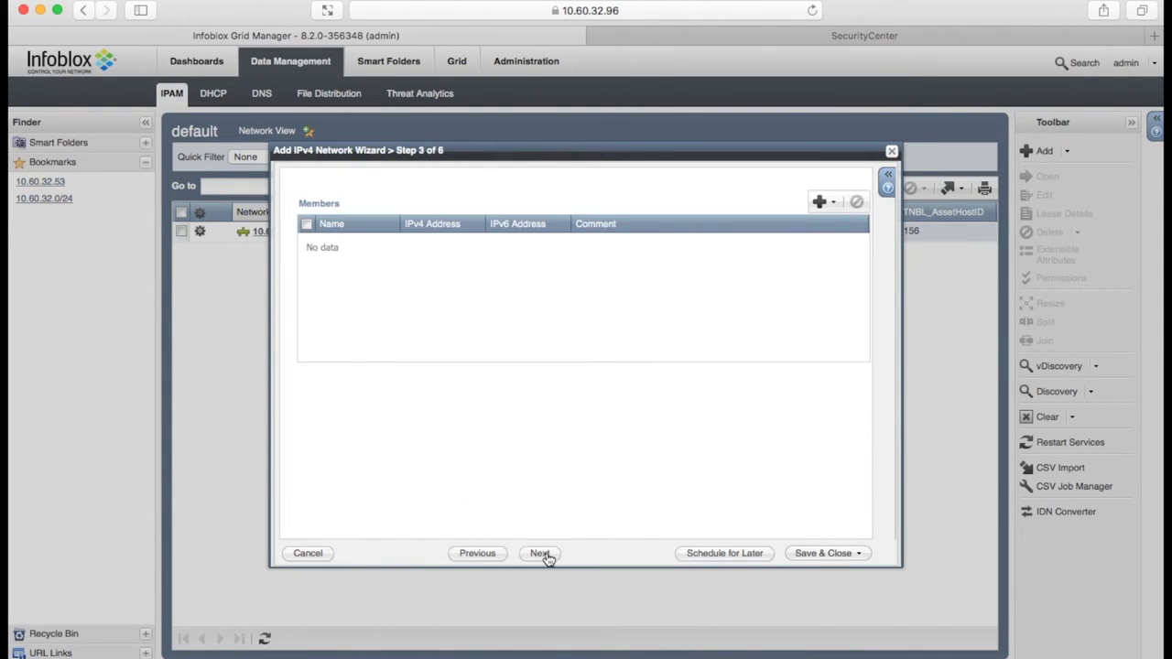
left_click(541, 554)
left_click(541, 554)
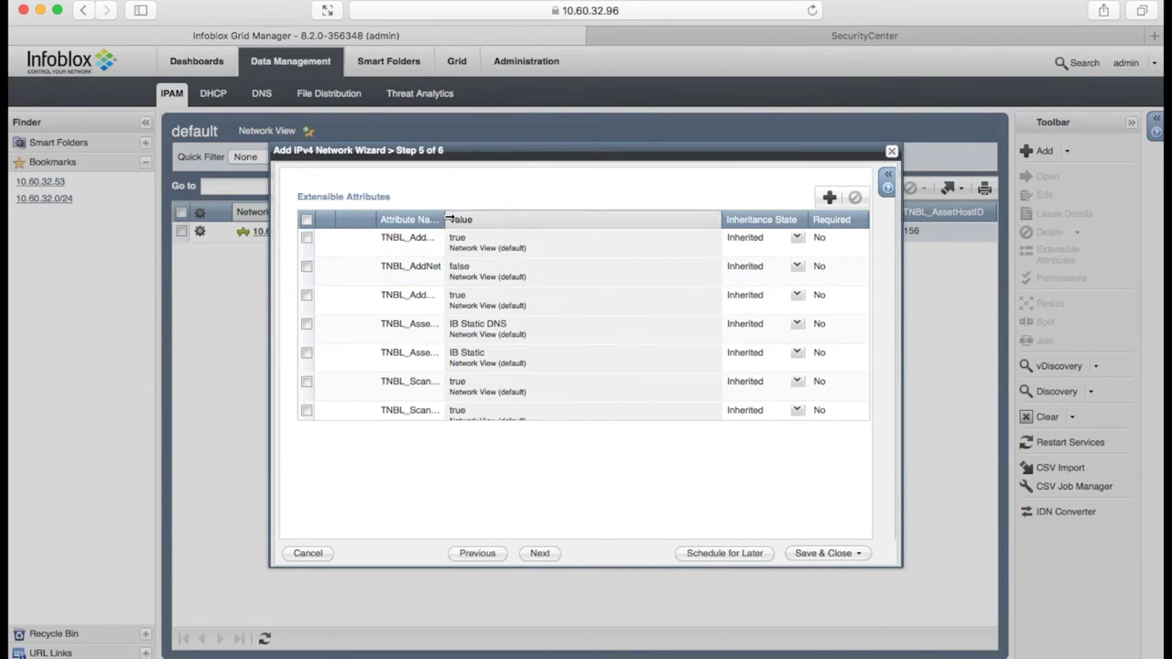
Override the network's TNBL_AddNet attribute to true and save the network
left_click_drag(448, 219, 476, 220)
left_click(827, 267)
left_click(829, 266)
left_click(793, 299)
left_click(739, 268)
left_click(744, 271)
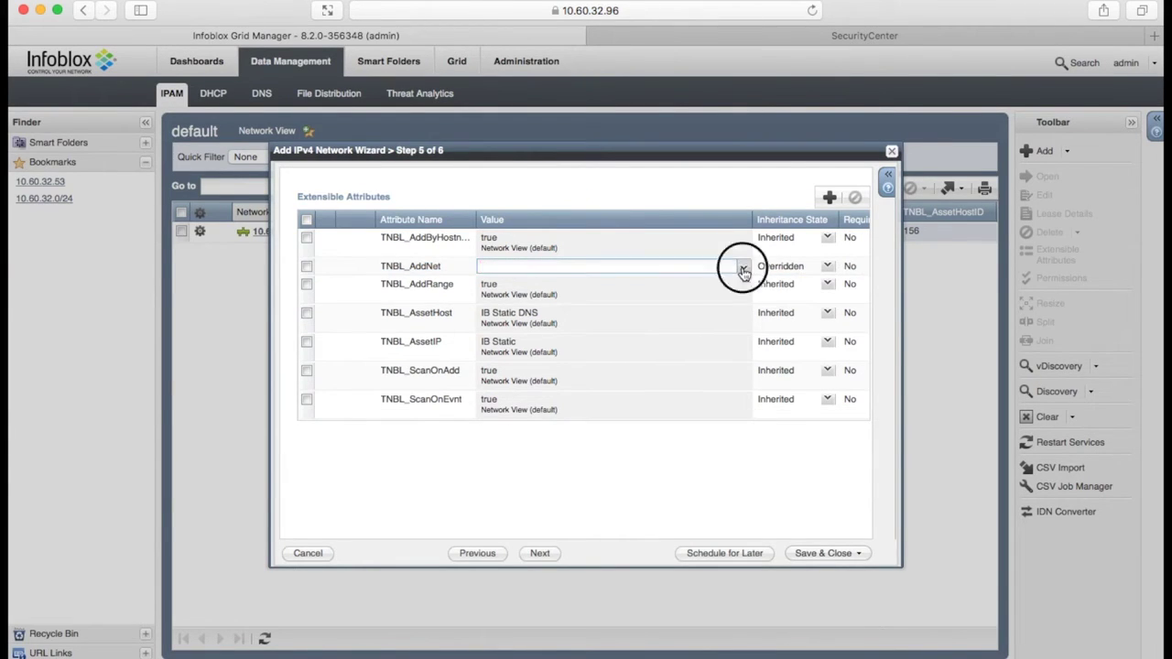
left_click(738, 266)
left_click(744, 266)
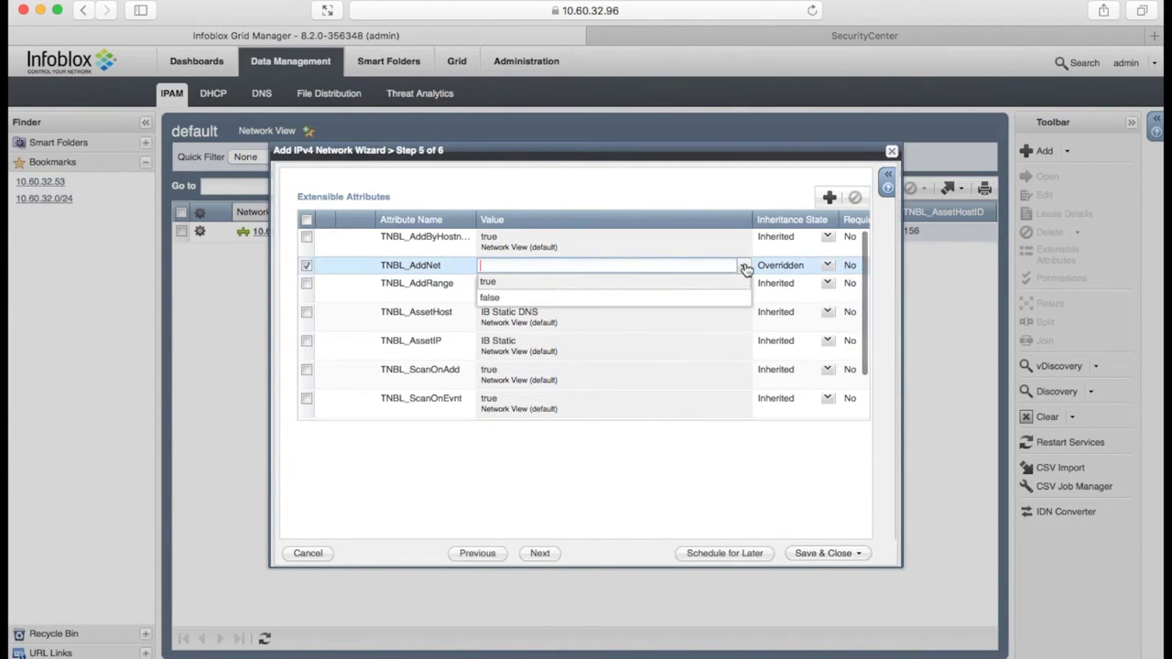
left_click(651, 287)
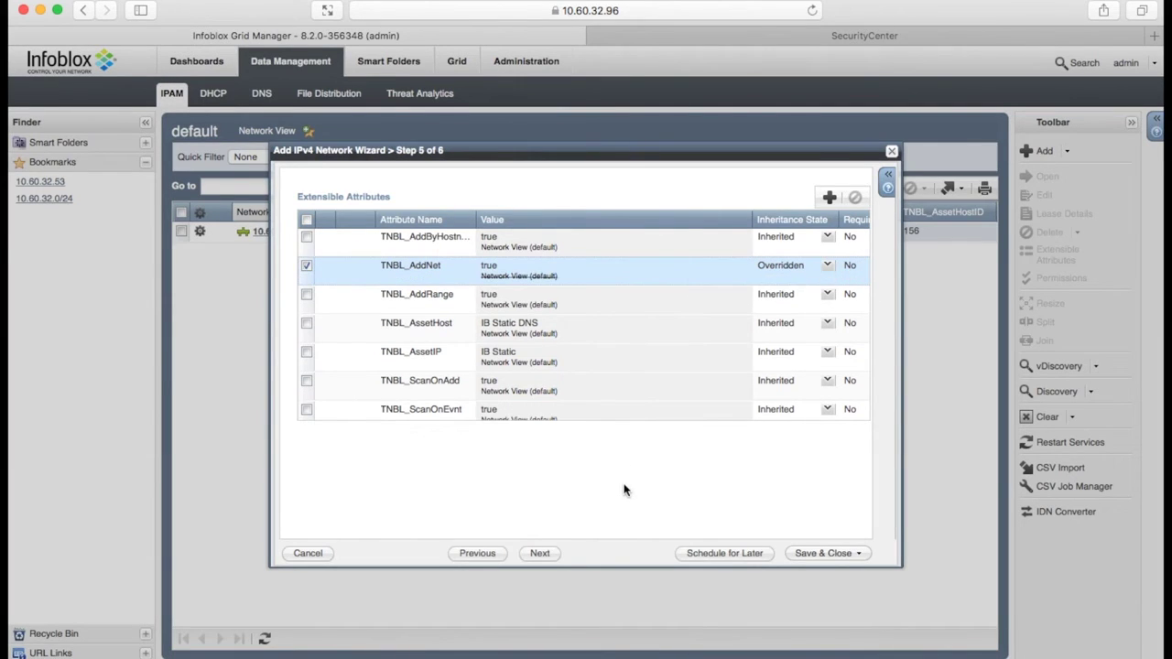
left_click(827, 561)
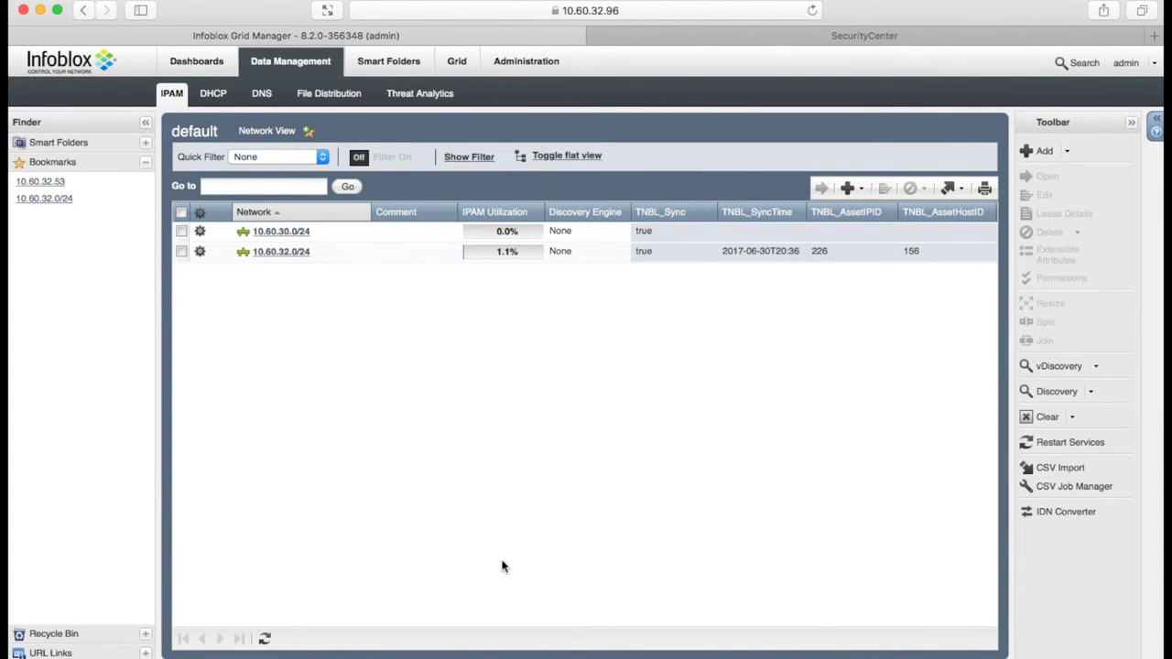
Refresh until 10.60.30.0/24 shows TNBL_SyncTime 2017-07-18T20:58 and asset IDs 226/156
left_click(265, 640)
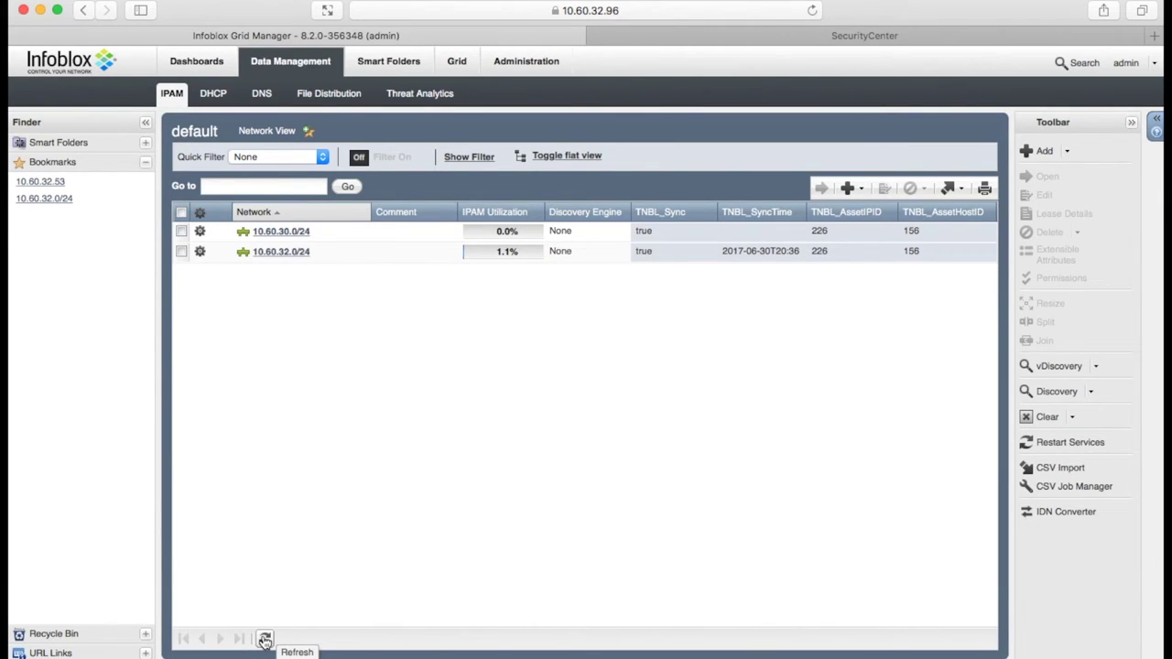
left_click(265, 640)
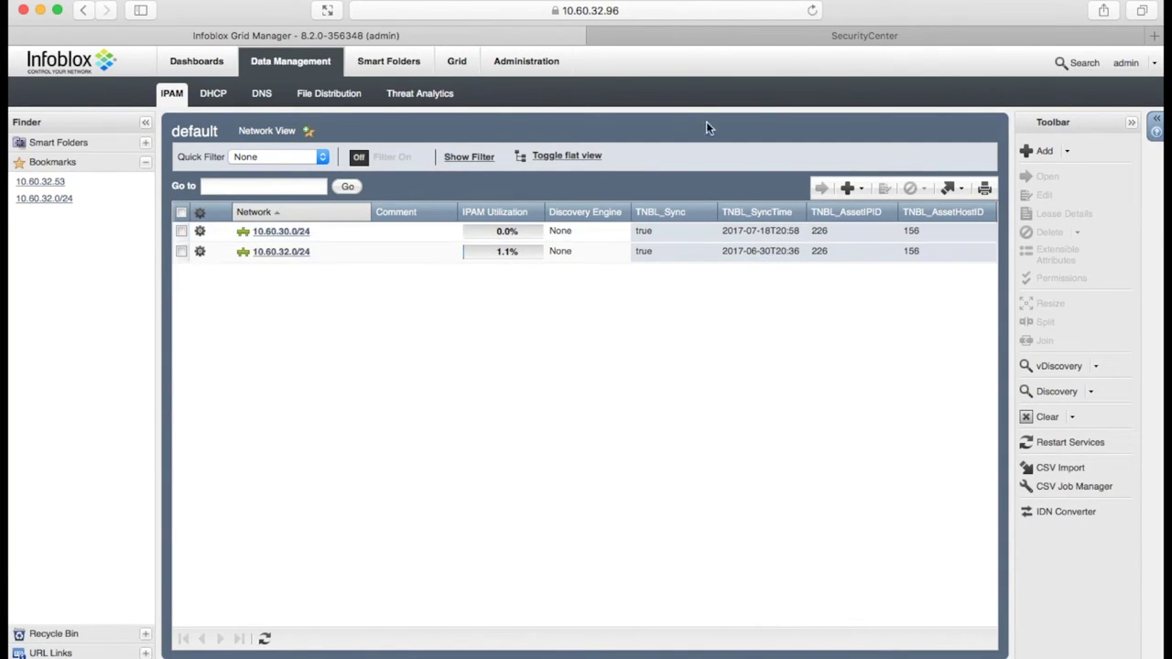
left_click(685, 40)
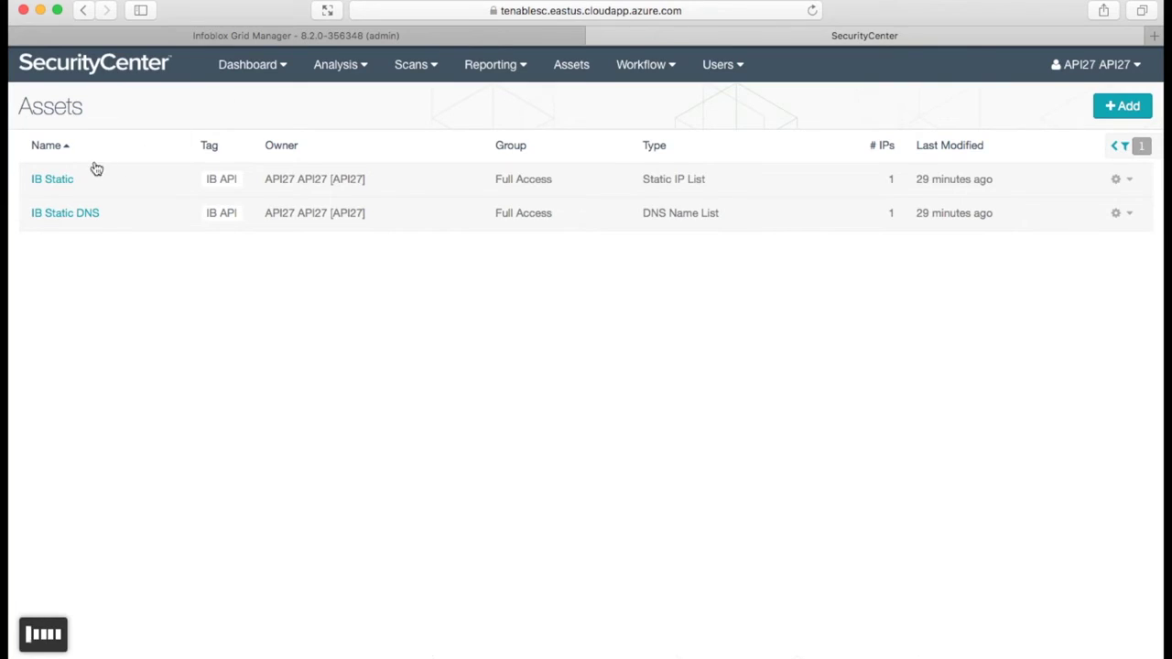
left_click(64, 179)
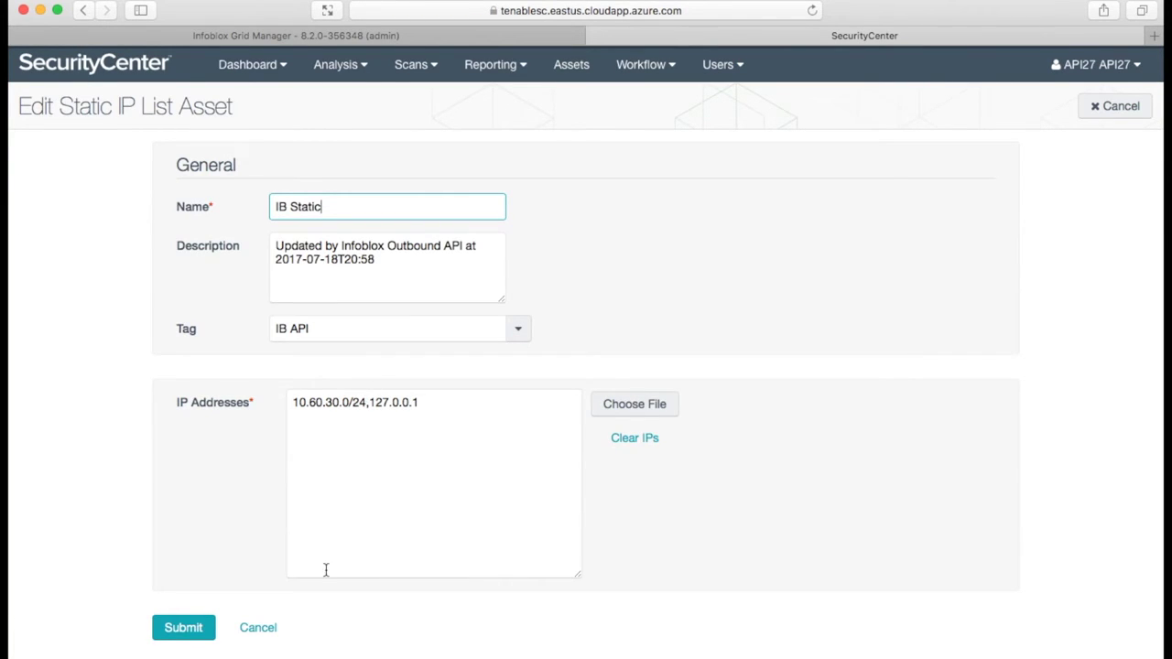
left_click(257, 628)
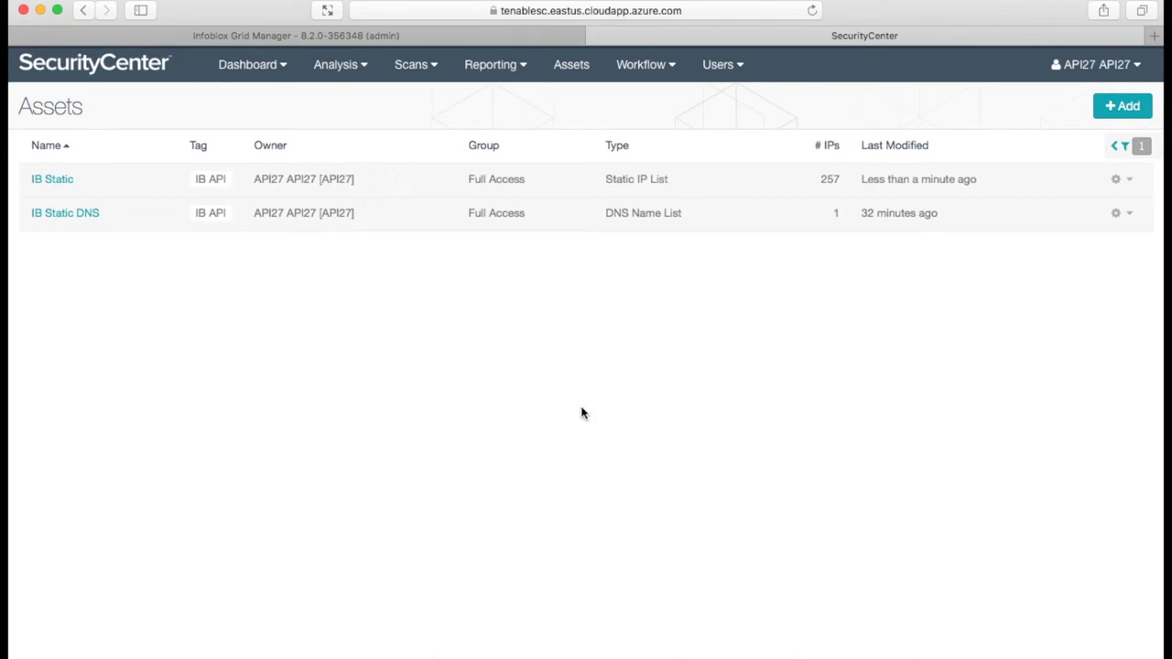
left_click(448, 36)
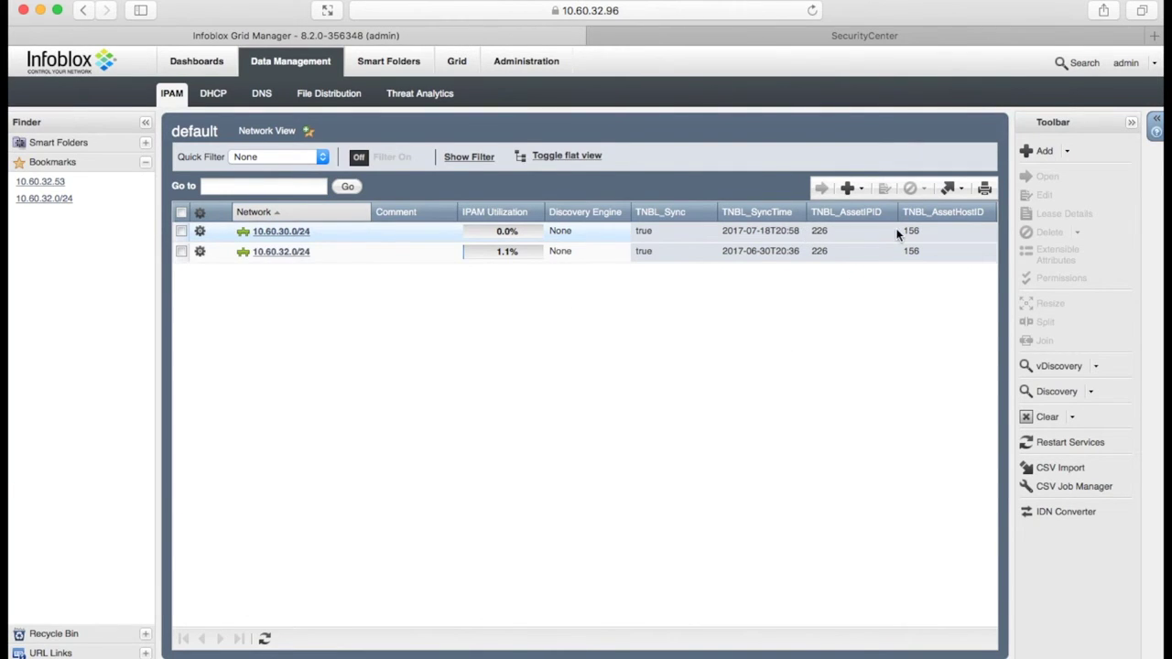
Create and save a new IPv6 network fc00::/64 in the default network view
left_click(846, 187)
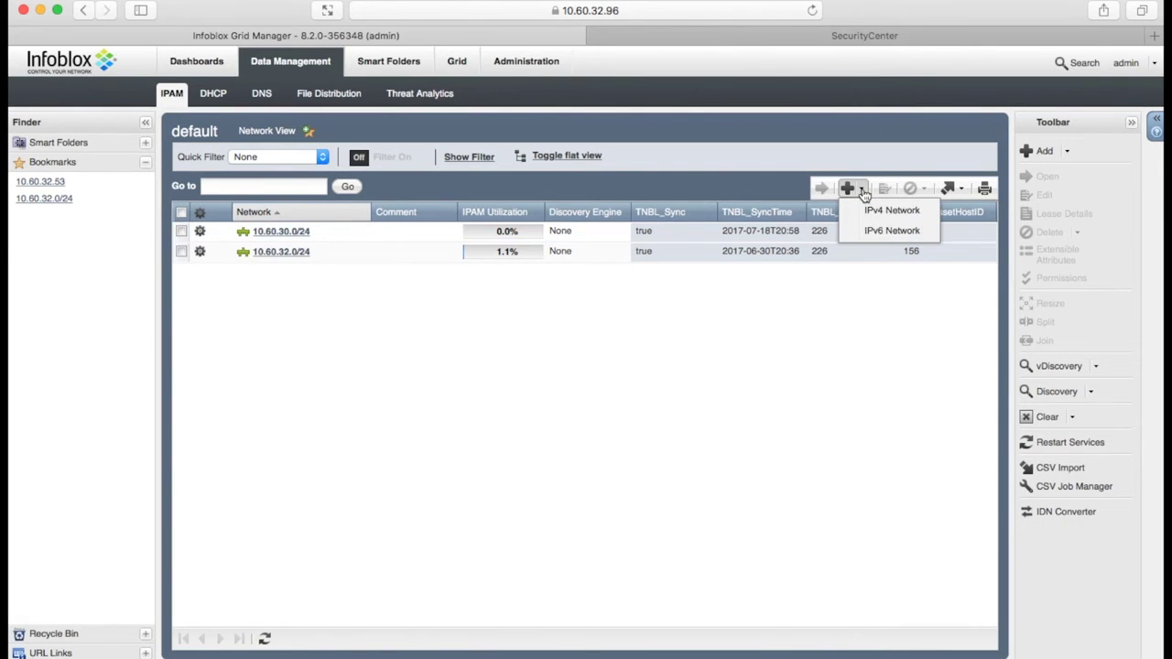
left_click(876, 234)
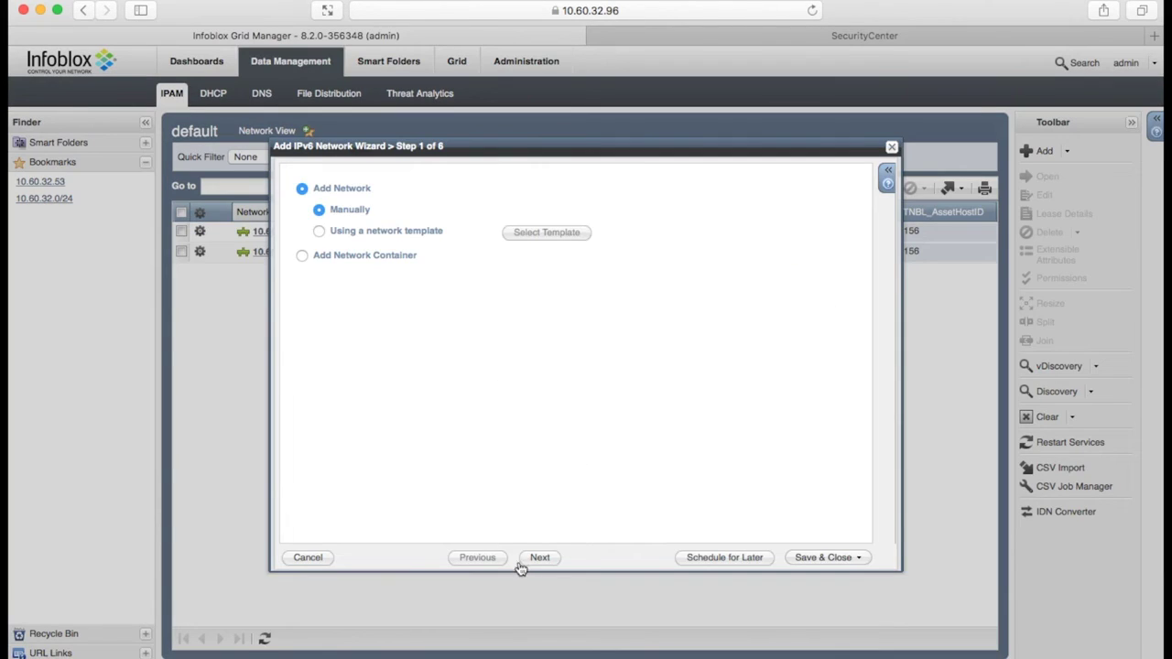
left_click(539, 558)
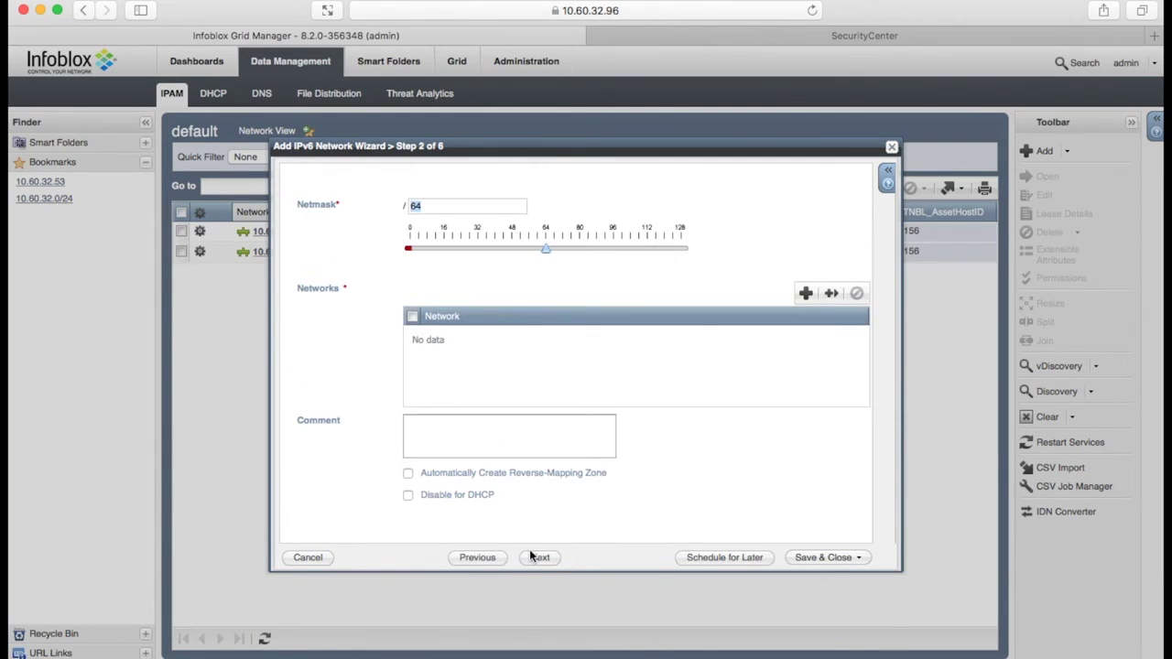
left_click(804, 293)
left_click(770, 361)
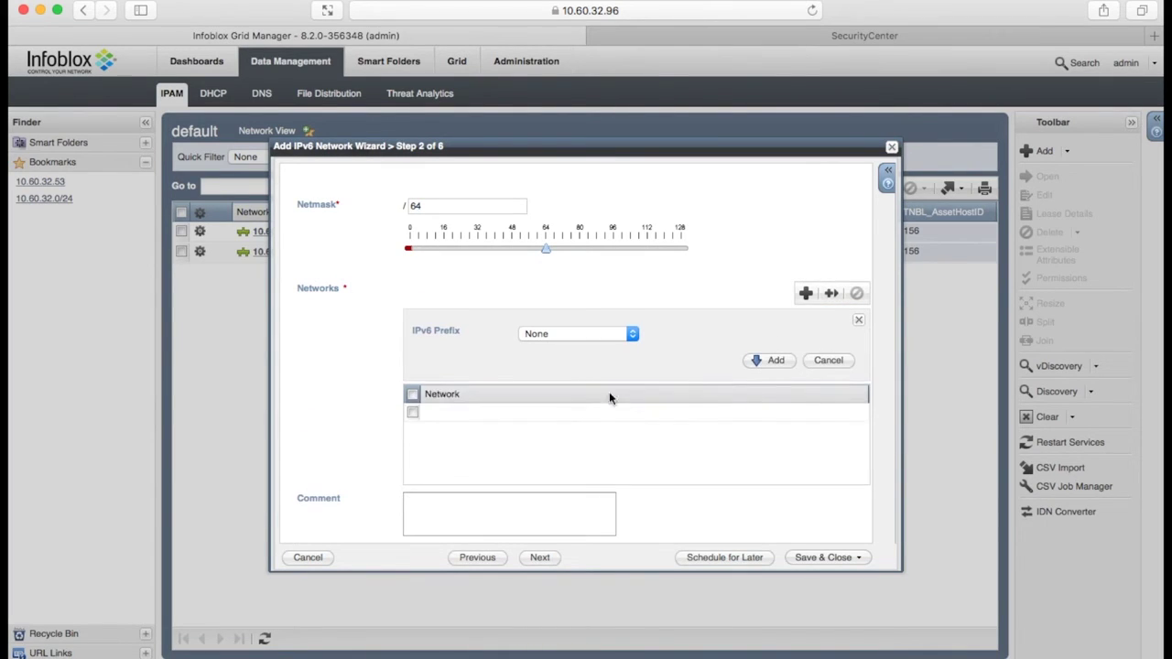
left_click(545, 408)
type("f")
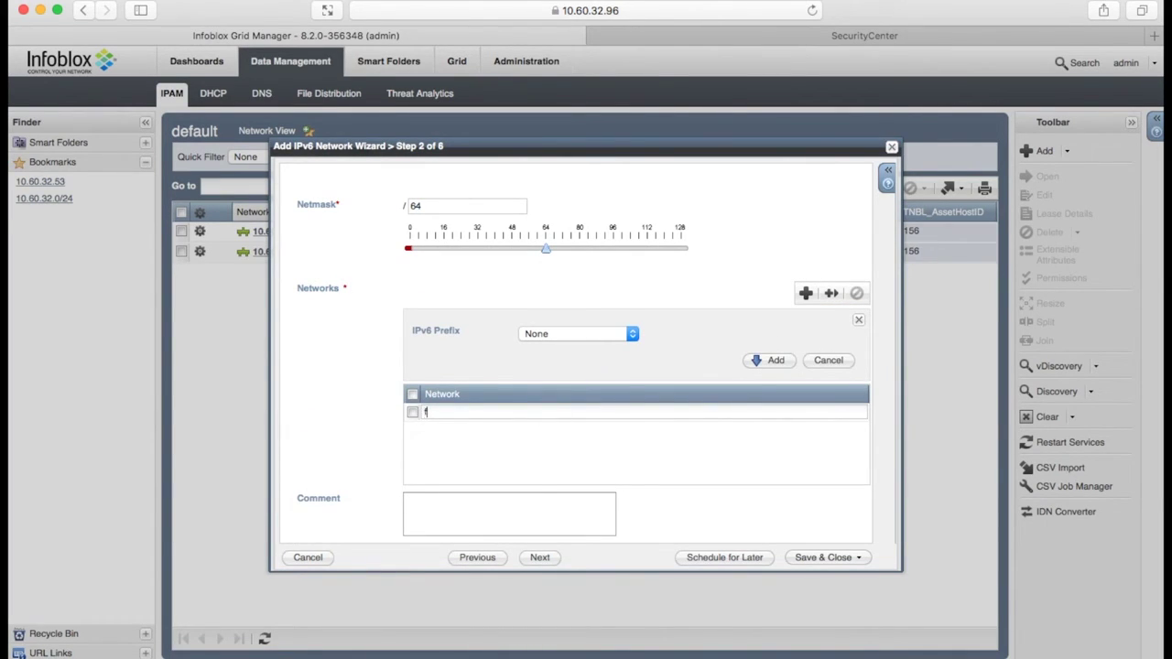
type("c00::")
left_click(489, 460)
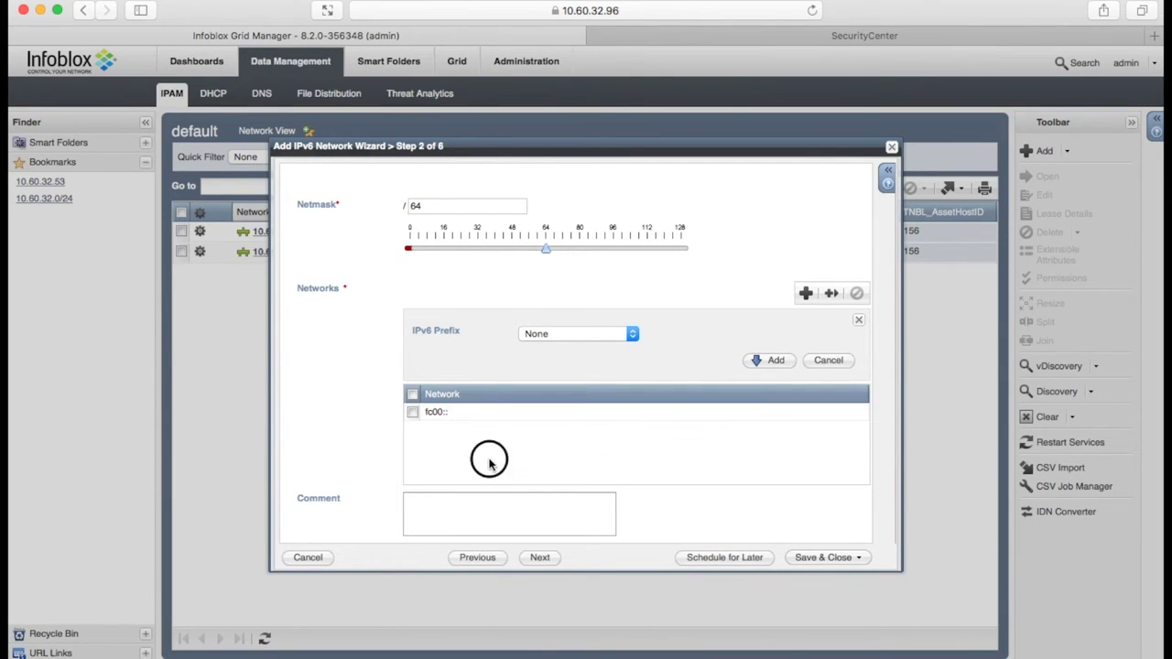
left_click(553, 565)
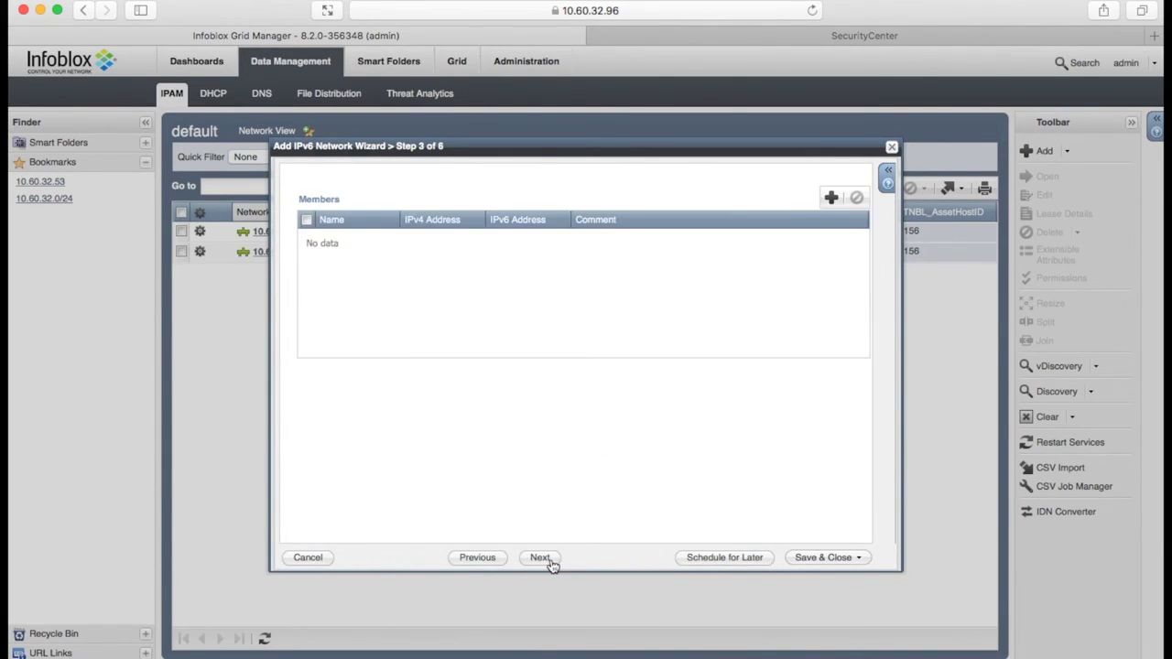
left_click(552, 565)
left_click(540, 557)
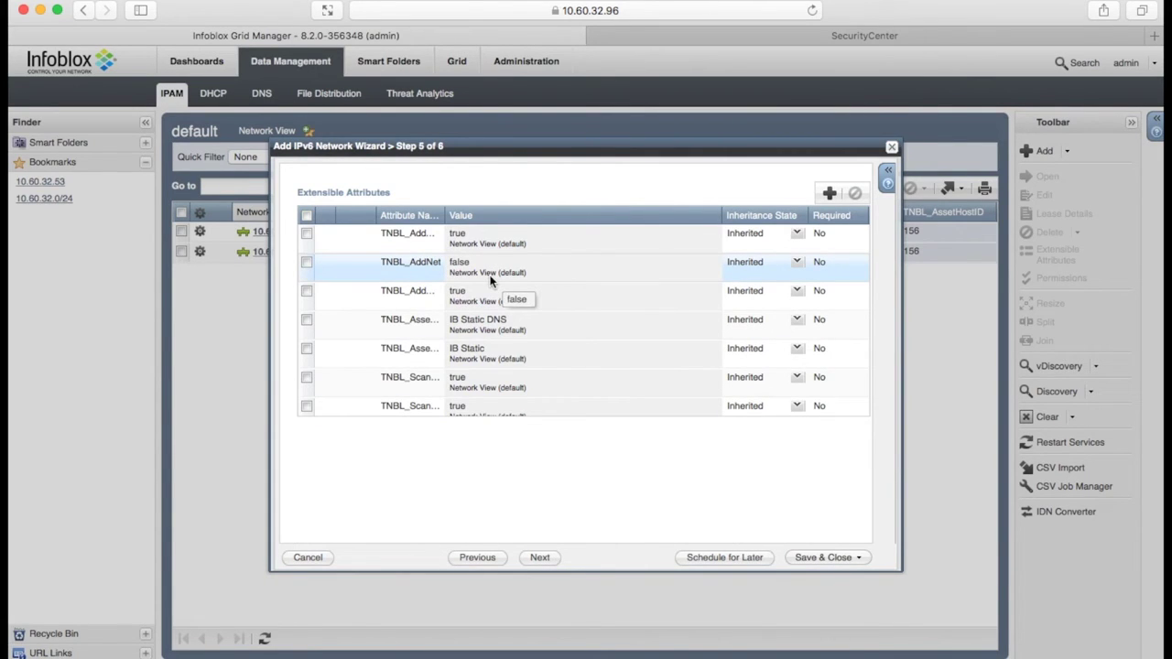
left_click(822, 557)
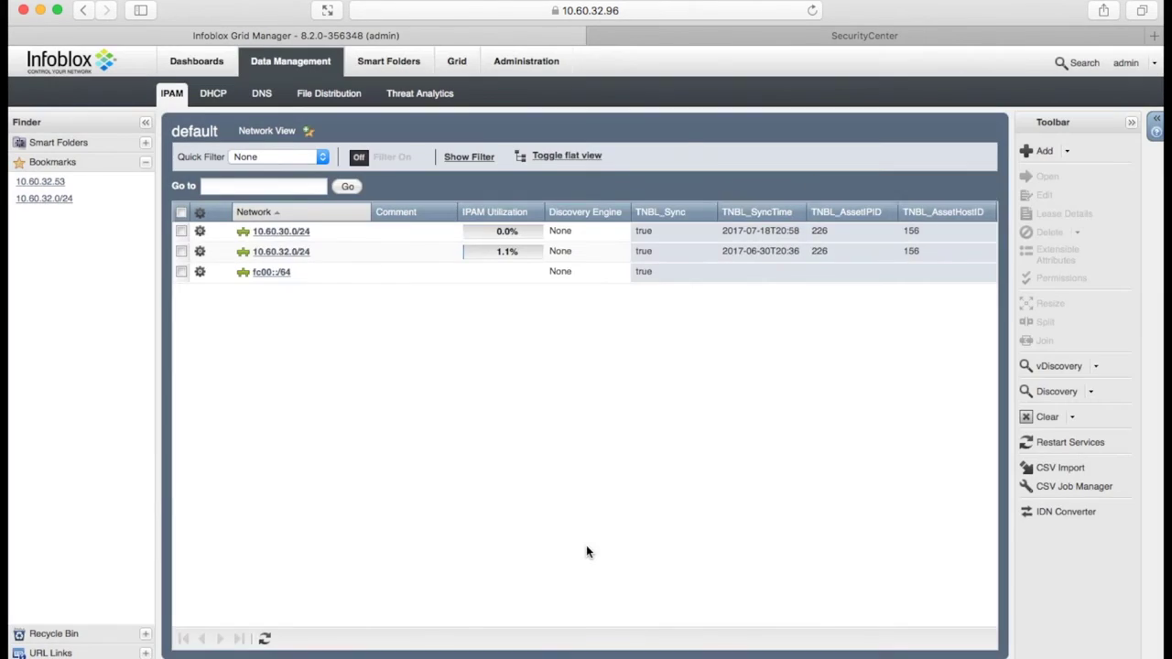
Refresh until fc00::/64 shows asset IDs 226/156, then open its empty address list
left_click(265, 637)
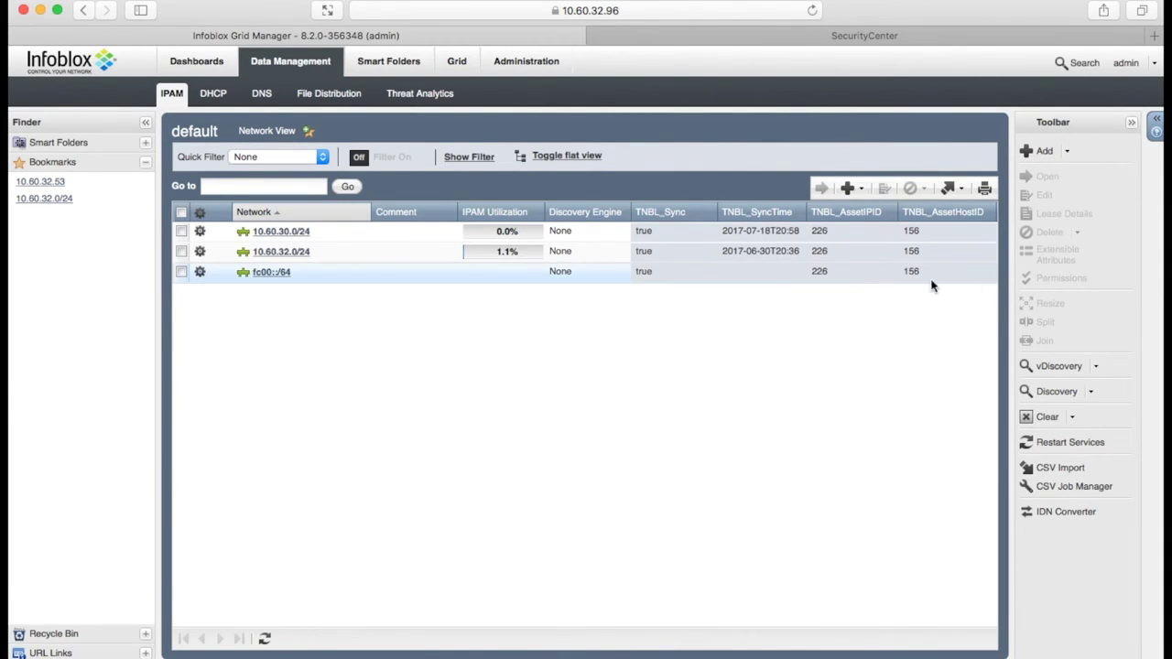
left_click(265, 638)
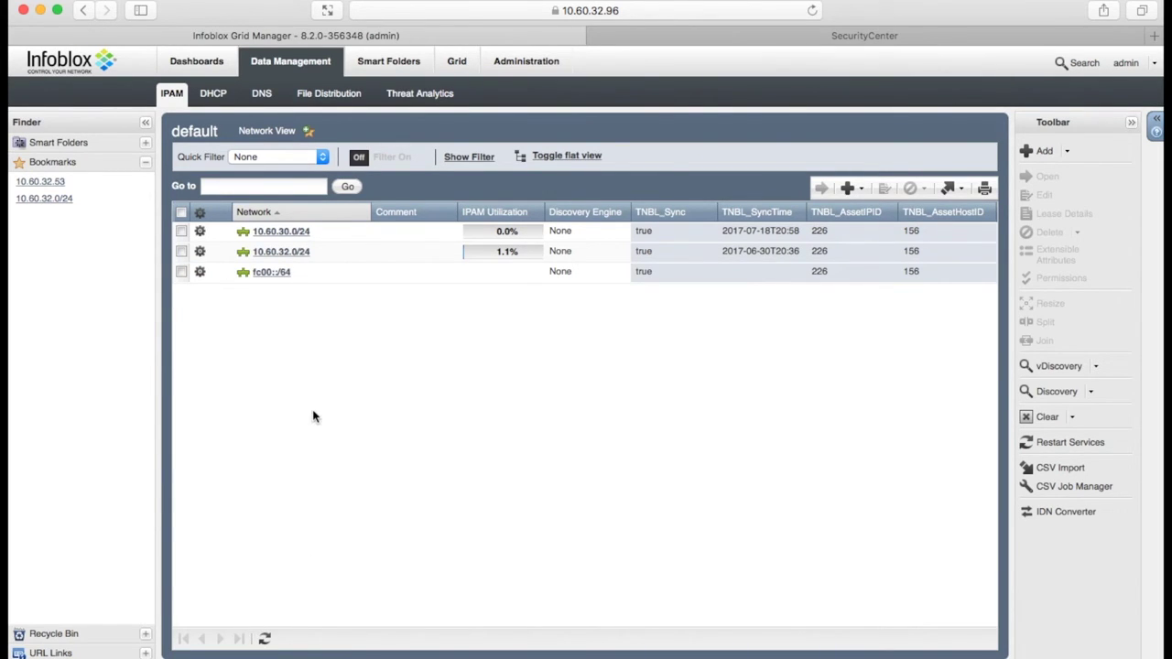
left_click(265, 279)
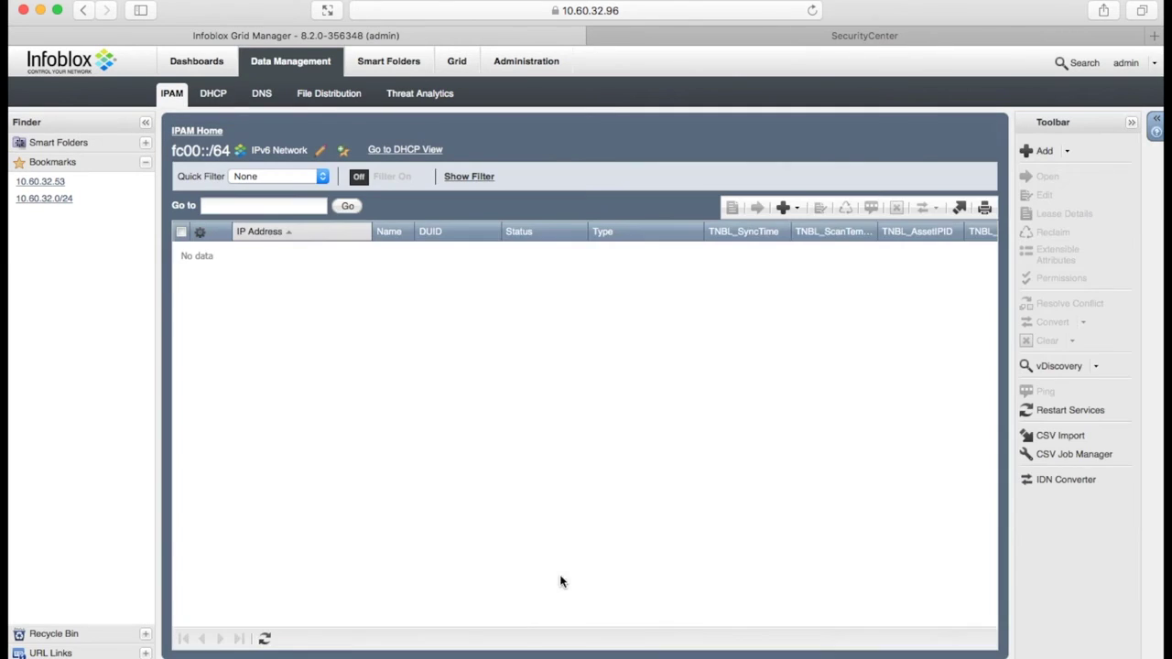
Start an IPv6 fixed address using the next available IP fc00::1 and enter its DUID
left_click(800, 209)
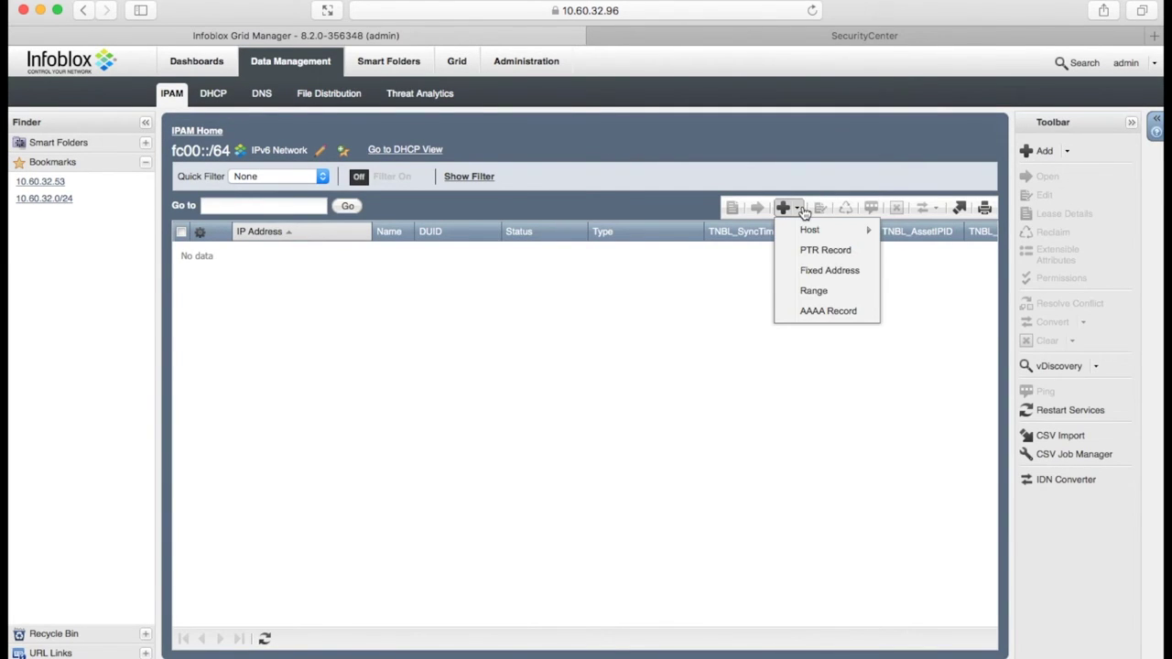
left_click(847, 274)
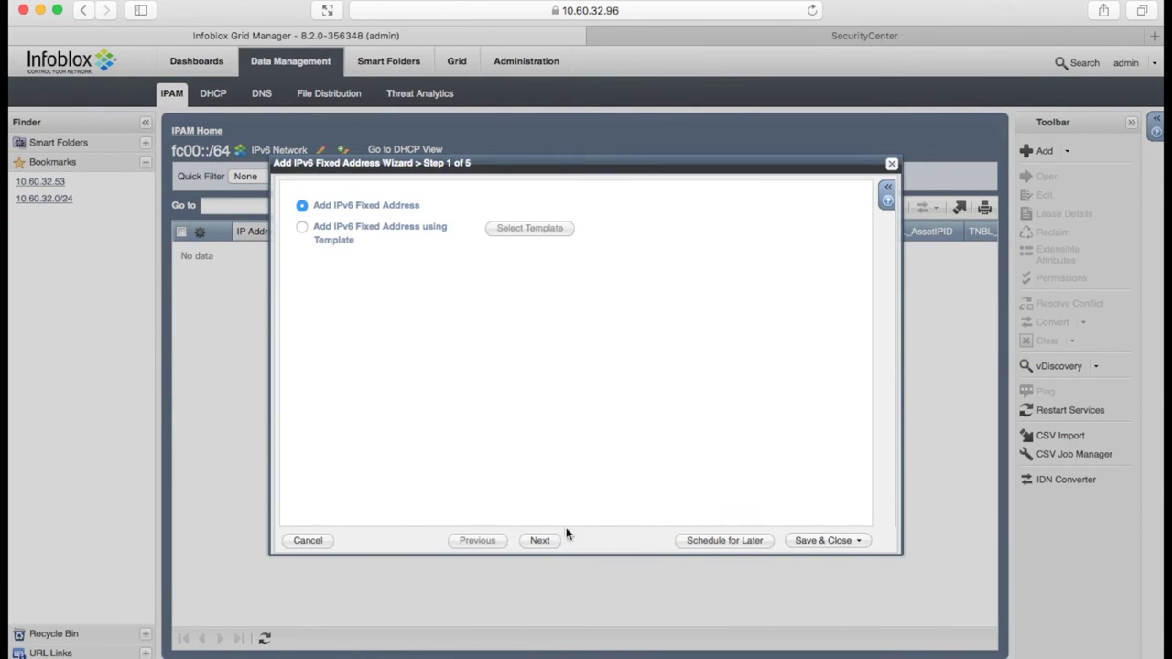
left_click(540, 540)
left_click(572, 286)
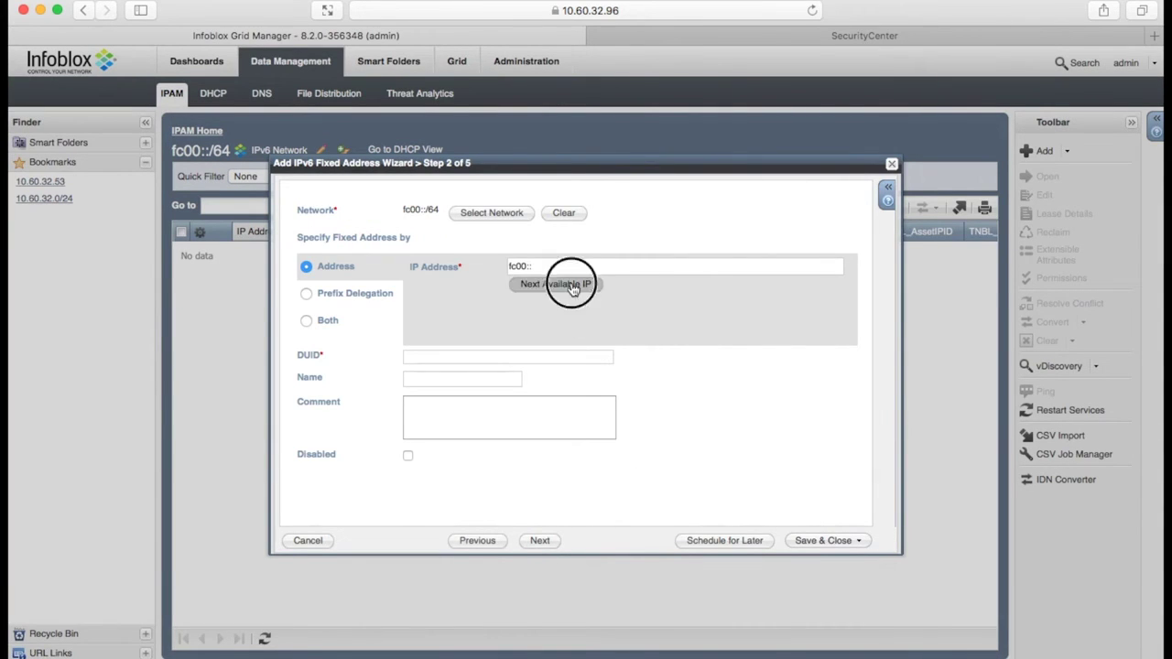
left_click(432, 359)
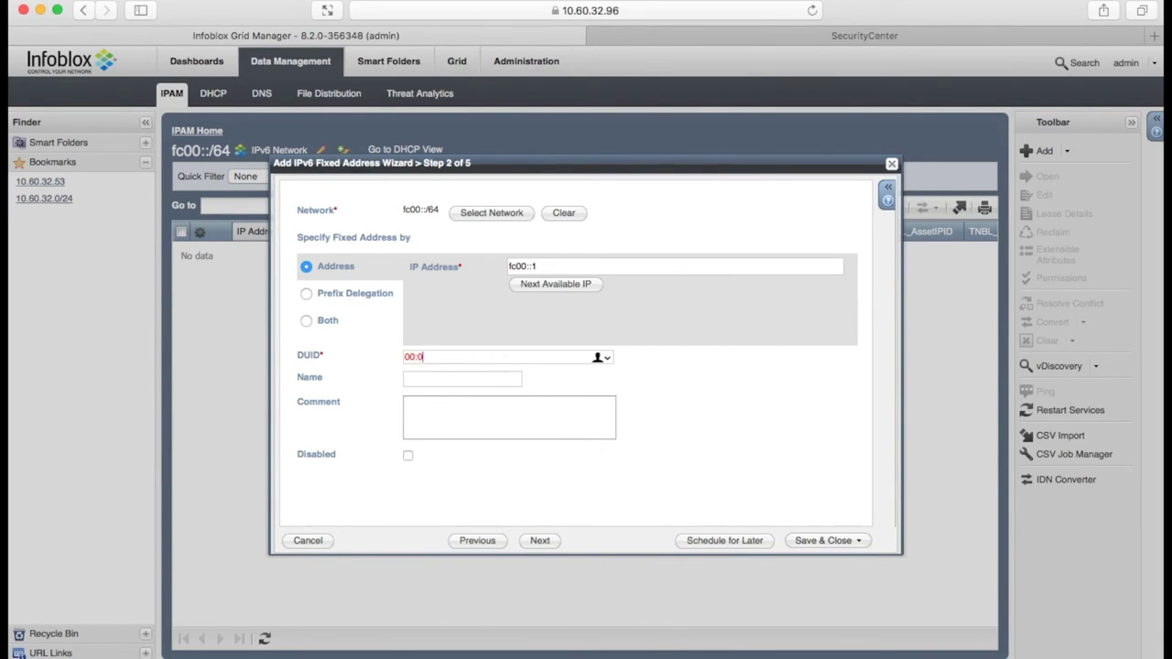
left_click(672, 426)
Save the fc00::1 fixed address and refresh until TNBL_SyncTime shows 2017-07-18T21:00
left_click(539, 541)
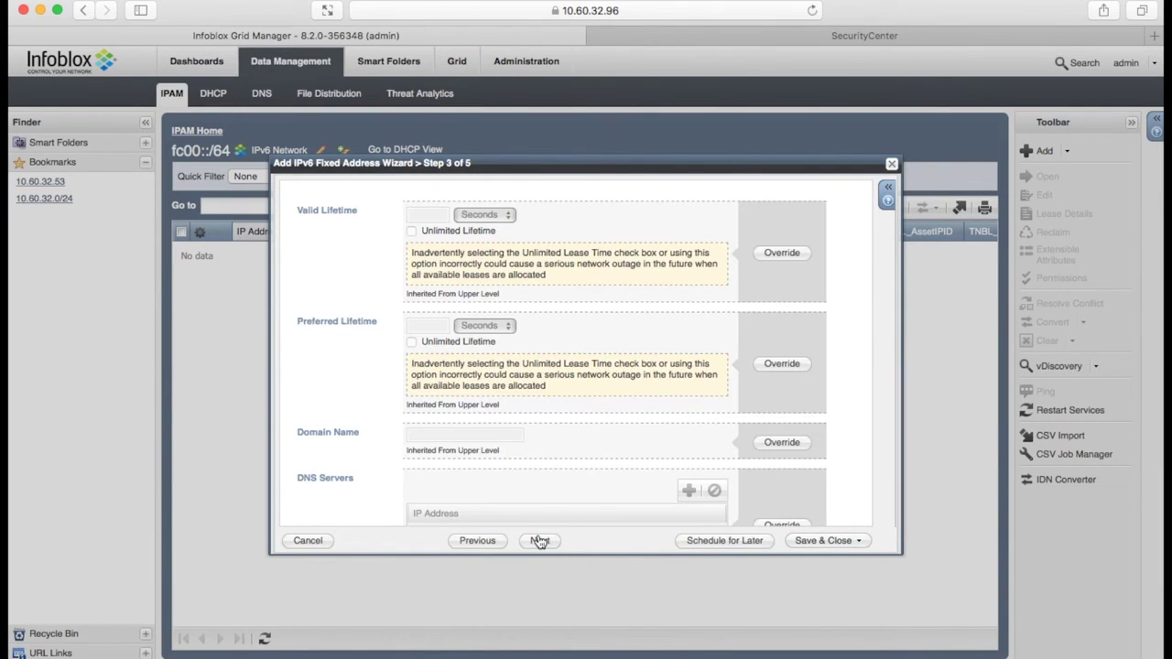
left_click(540, 541)
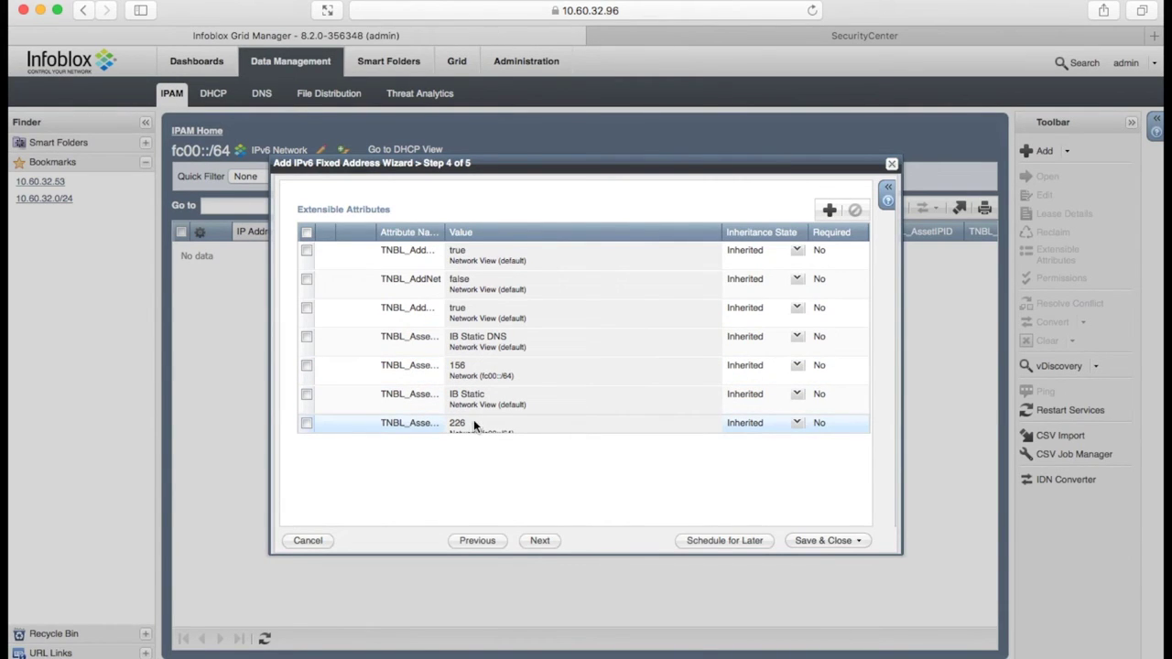
left_click(825, 541)
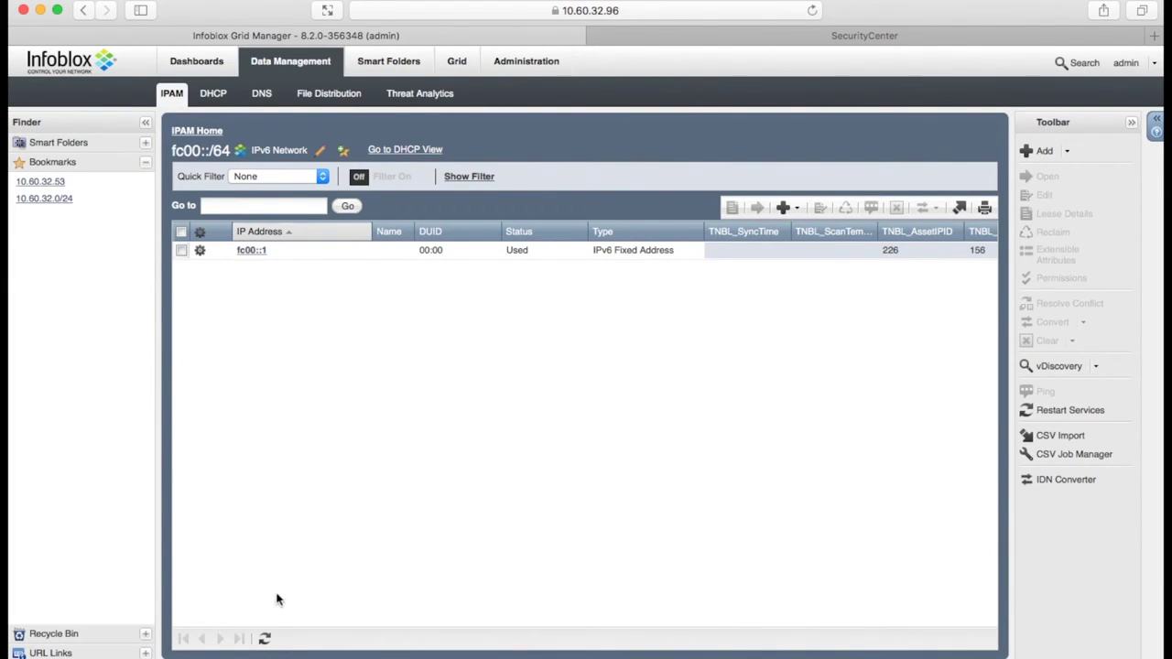
left_click(264, 639)
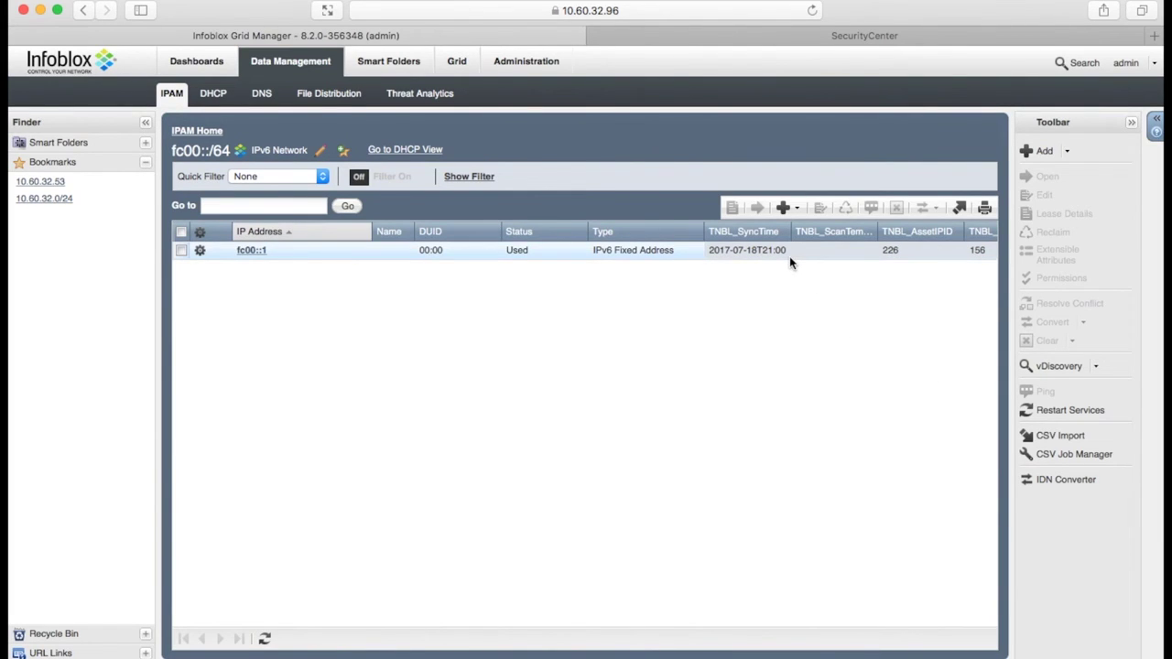
left_click(868, 41)
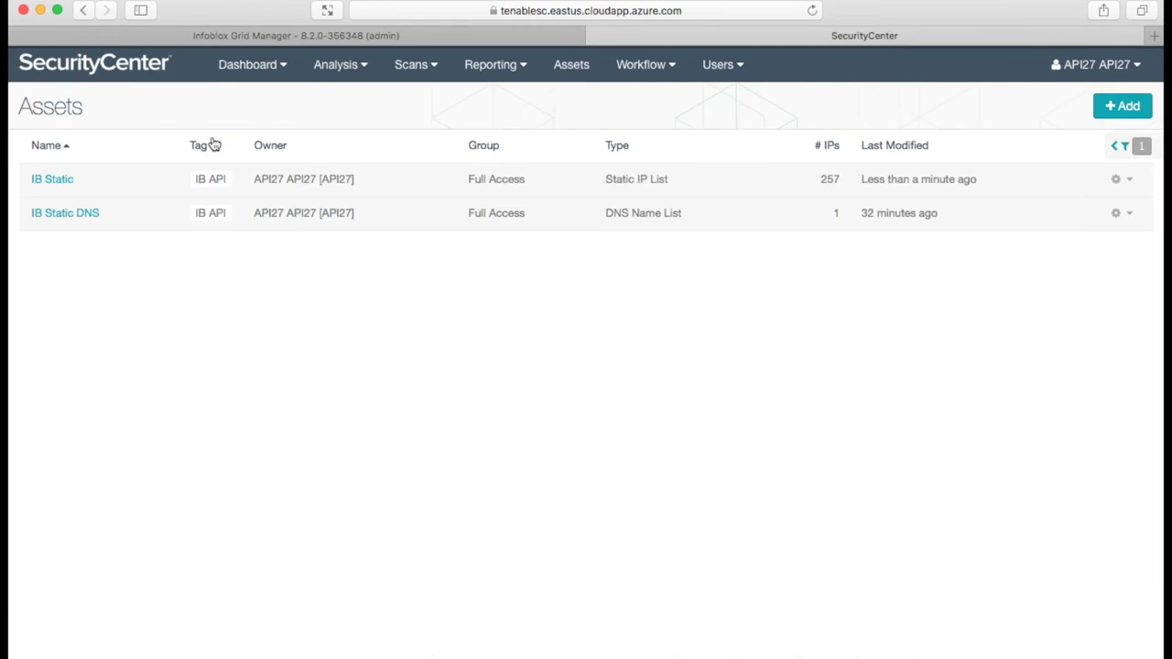
Confirm the IB Static asset's IP list includes fc00::1, then return to Grid Manager unsaved
left_click(61, 179)
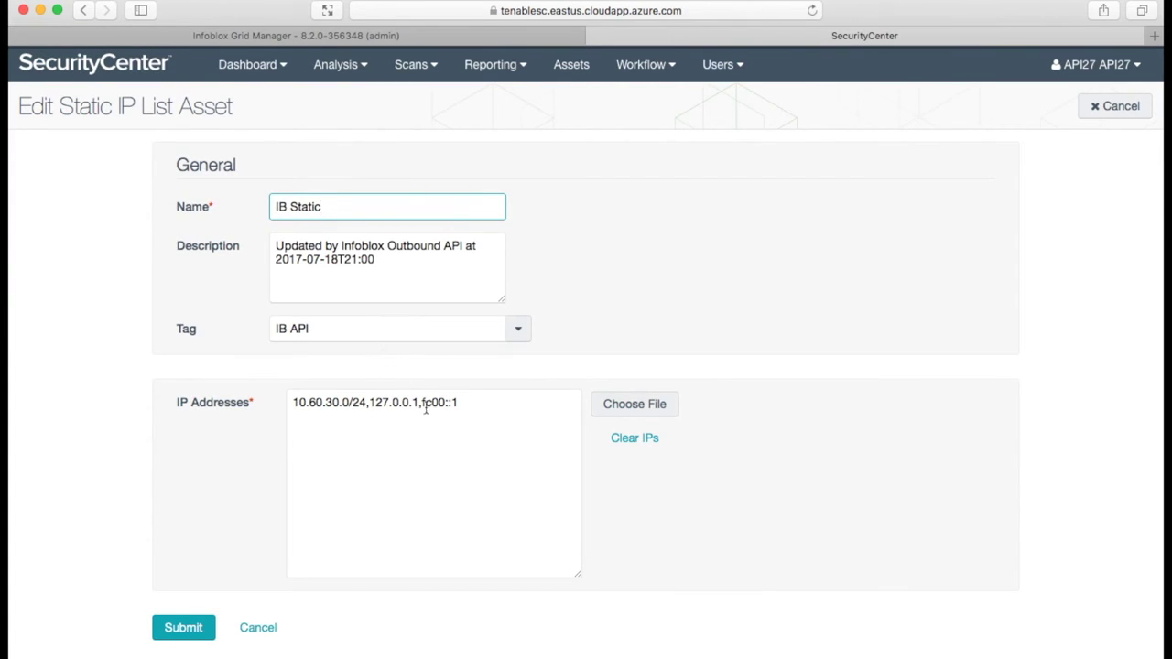
left_click(257, 627)
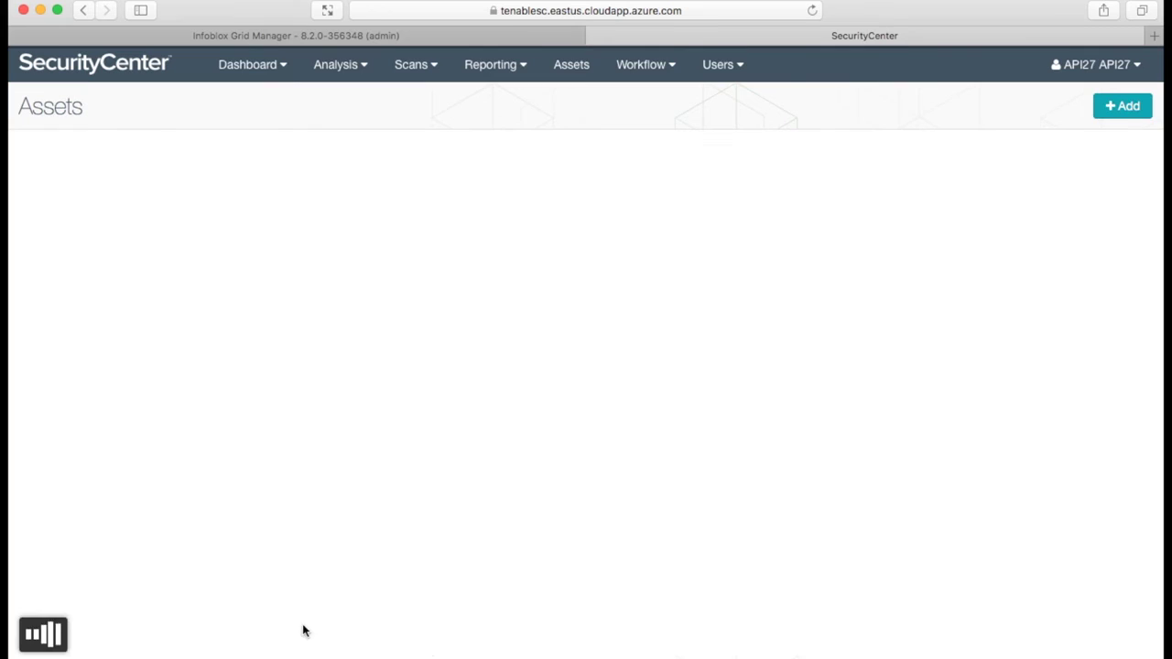
left_click(525, 36)
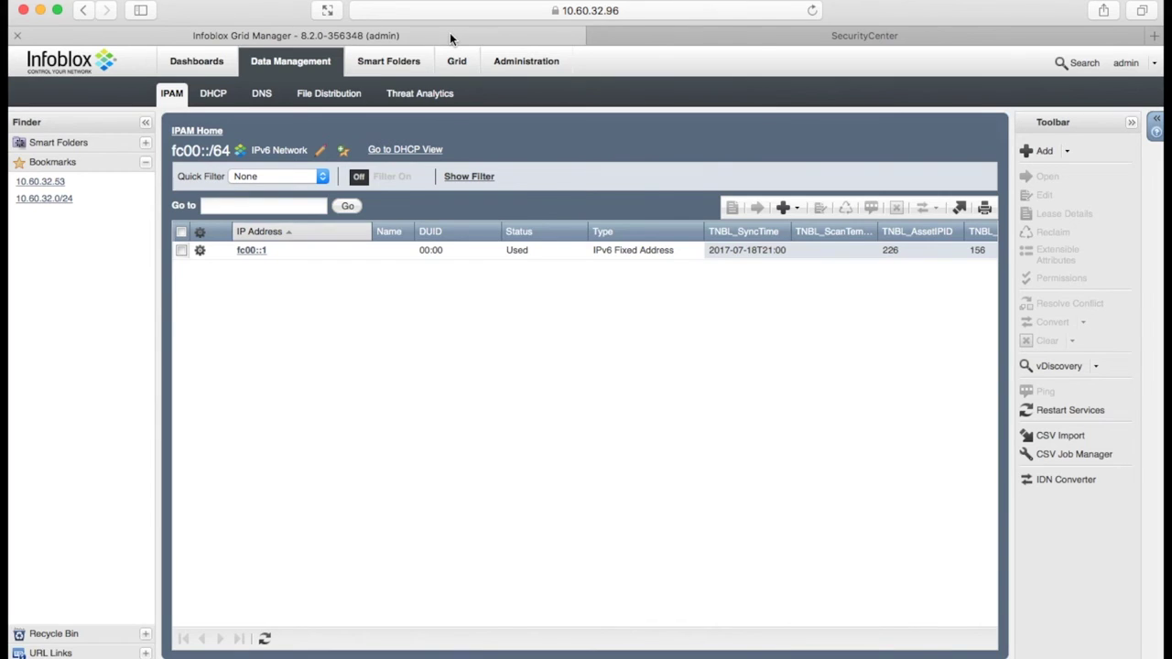
Start a new host linux.eco.tme.infoblox.com for 10.60.32.53 and select its DNS zone
left_click(41, 182)
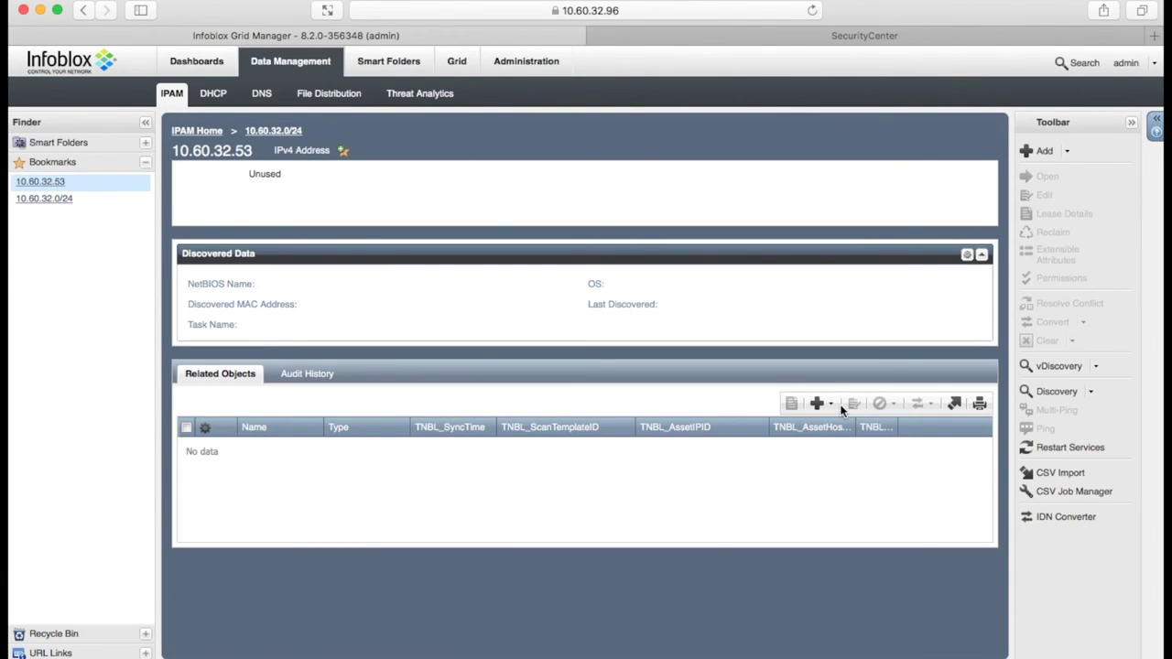
left_click(833, 404)
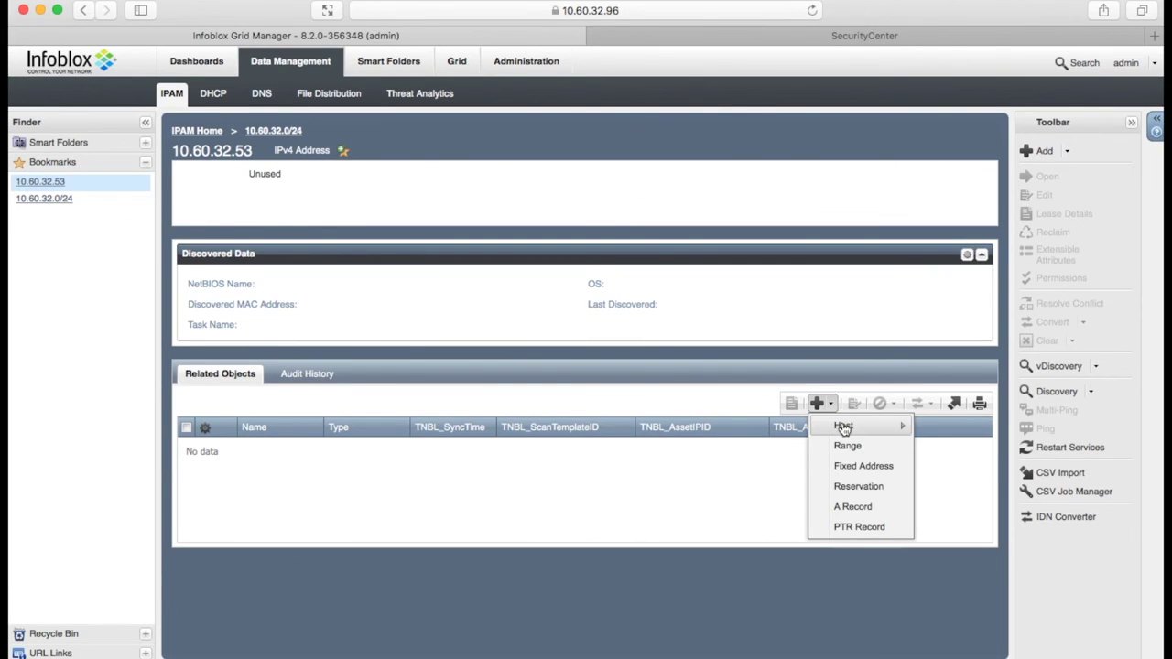
mouse_move(843, 426)
left_click(948, 425)
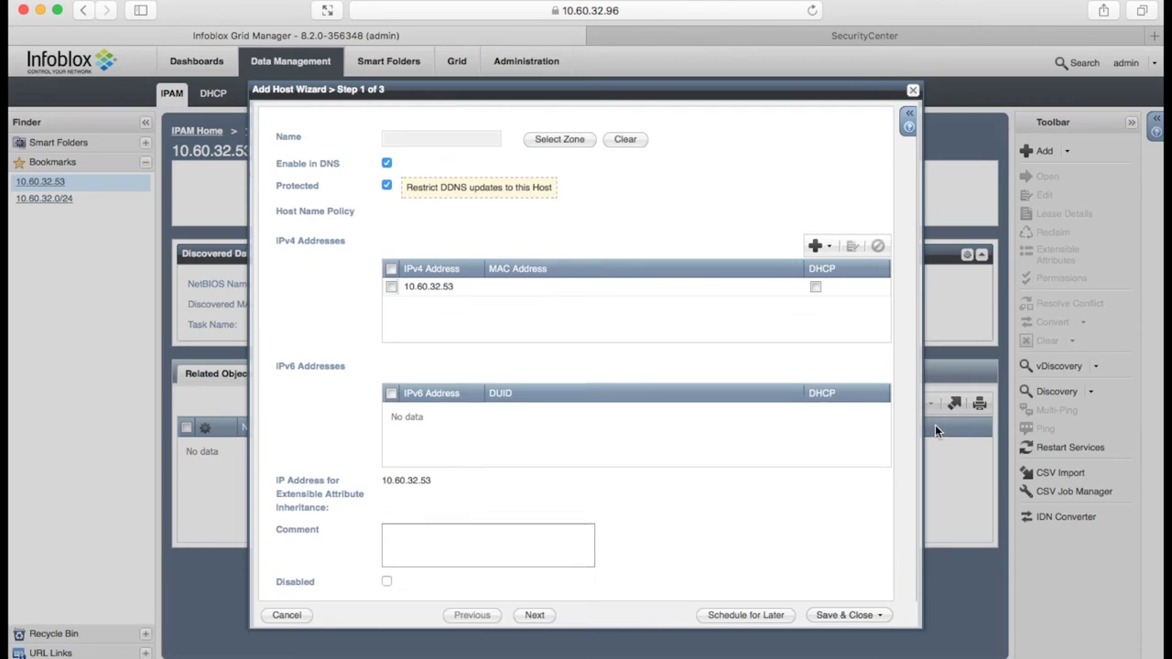
left_click(562, 142)
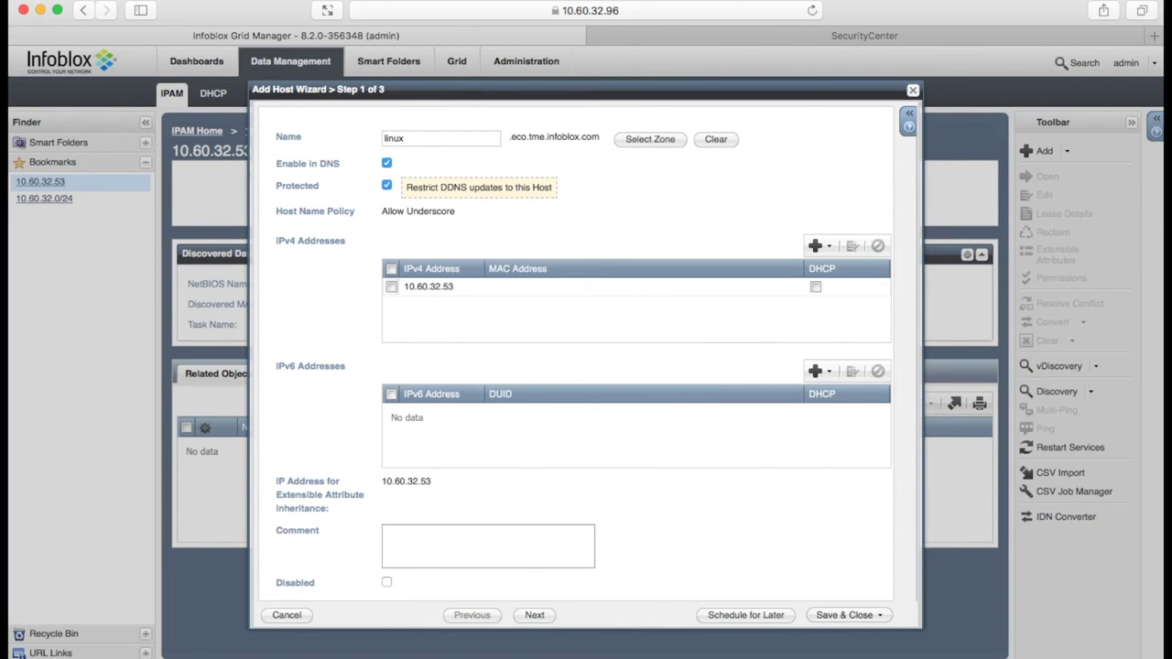
Save the host and reload to confirm sync time 2017-07-18T21:03 and scan template 64
left_click(534, 614)
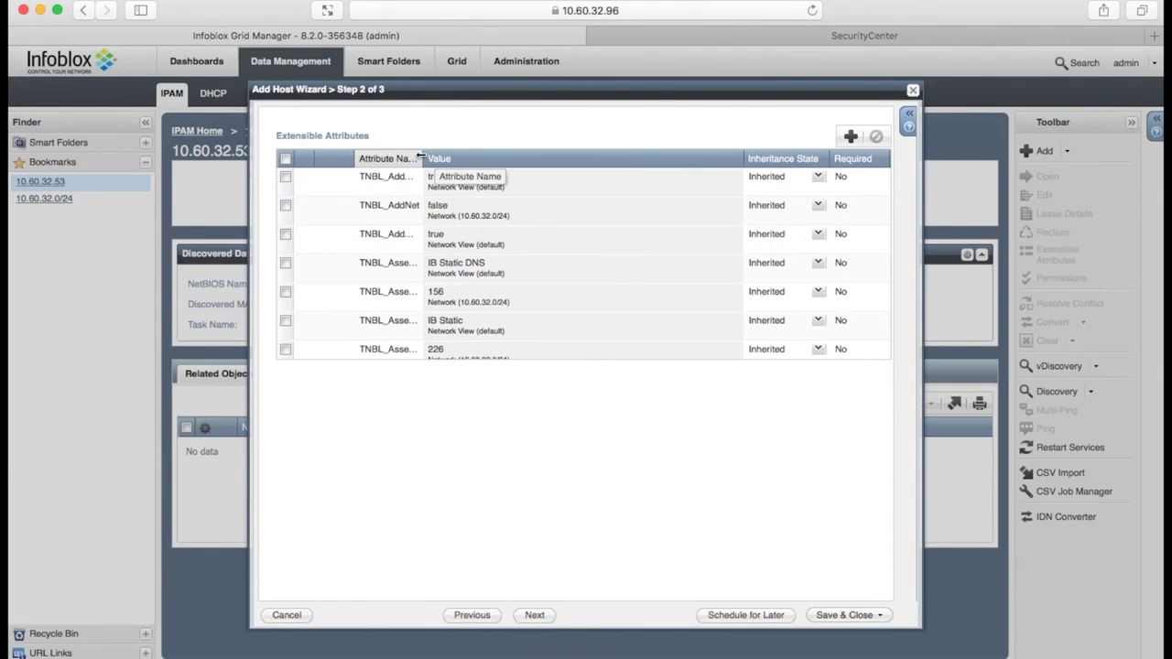
left_click_drag(420, 157, 519, 154)
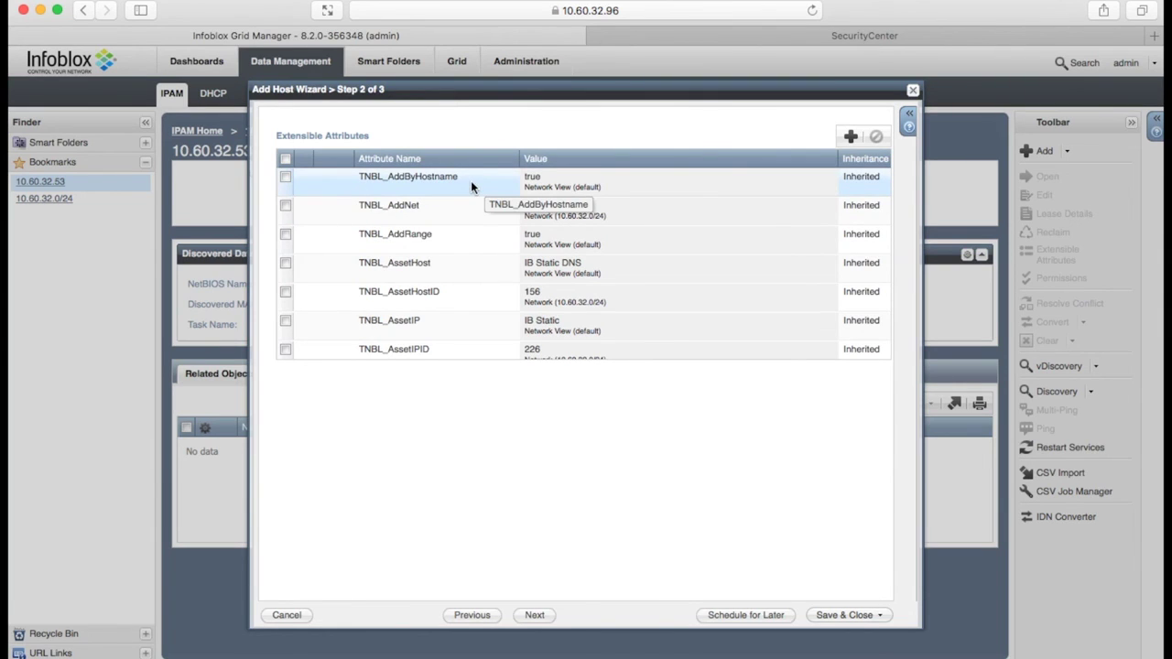
left_click(821, 613)
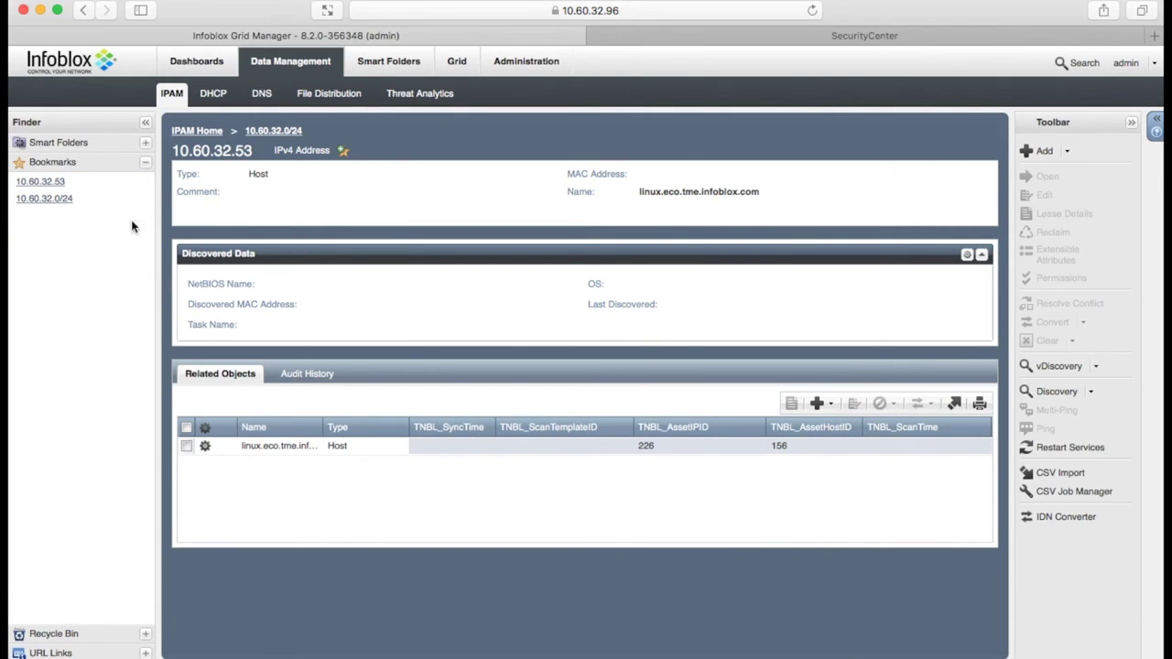
left_click(56, 184)
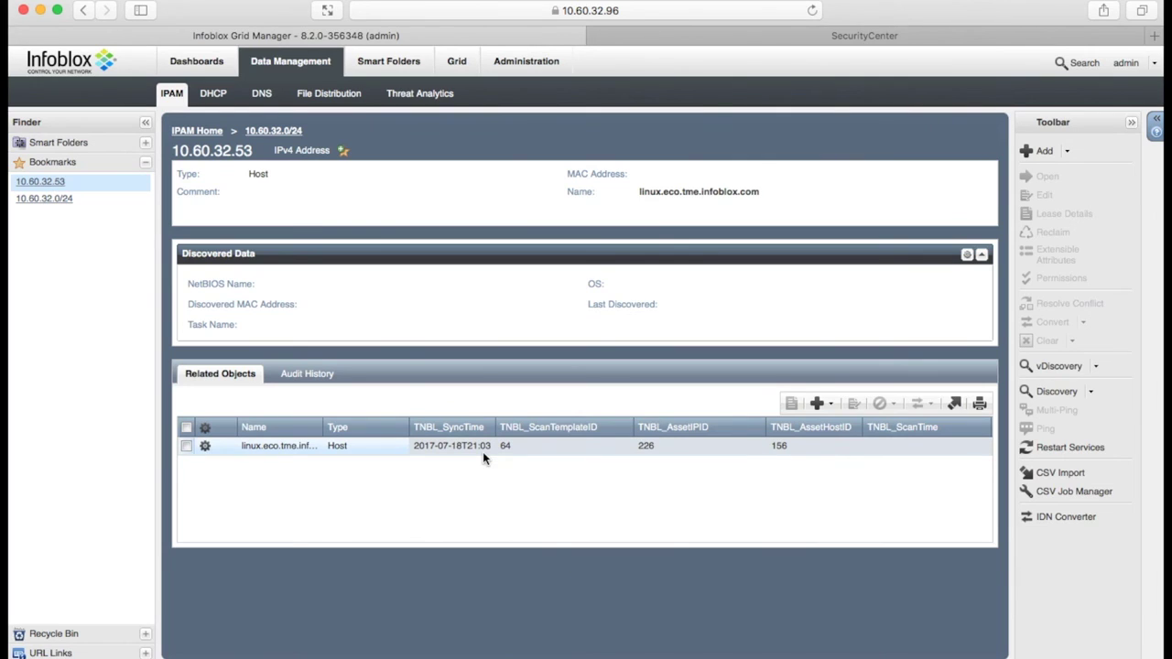
left_click(662, 38)
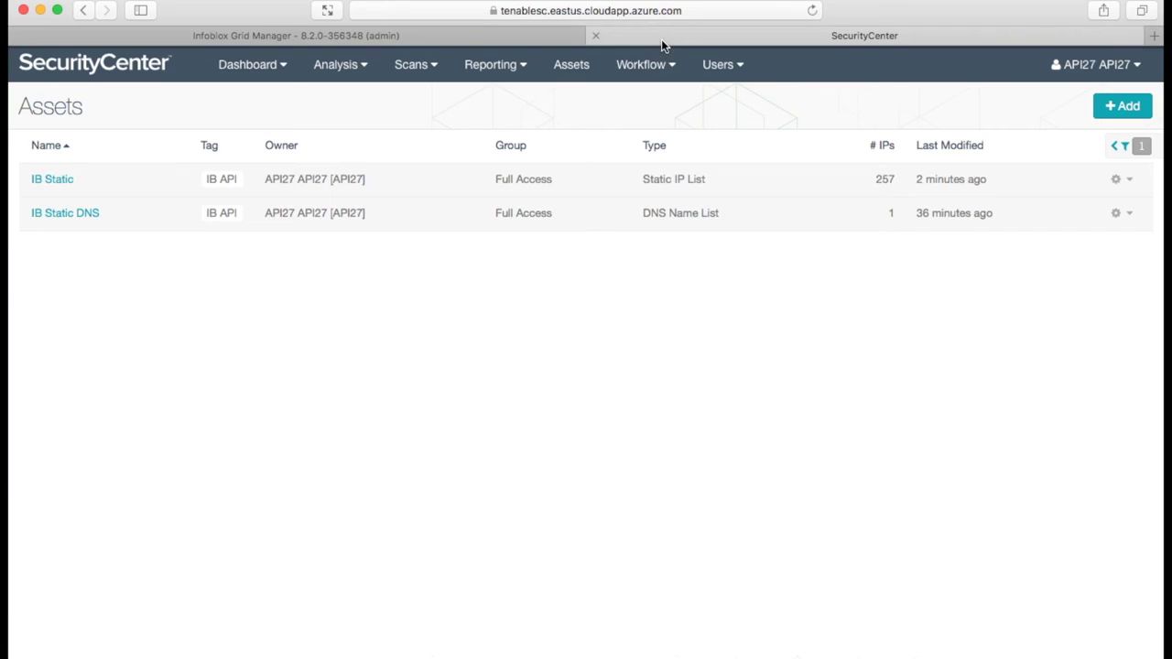
Confirm IB Static DNS lists linux.eco.tme.infoblox.com, close it unsaved, and go to Scan Results
left_click(61, 216)
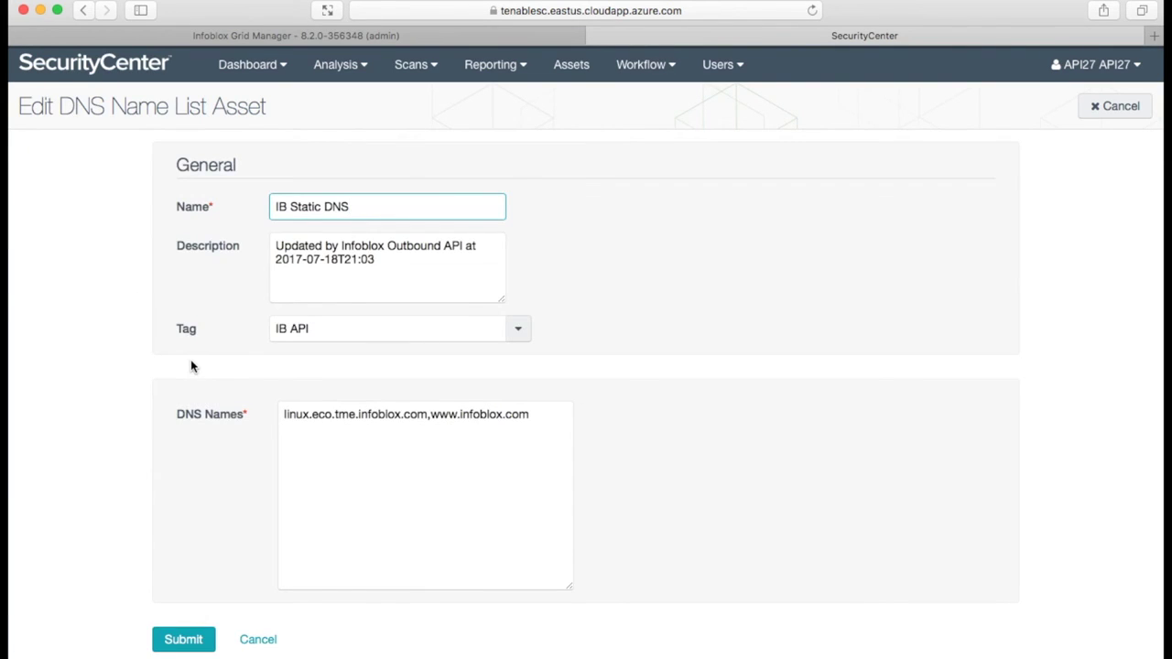
left_click_drag(428, 414, 280, 417)
left_click(348, 460)
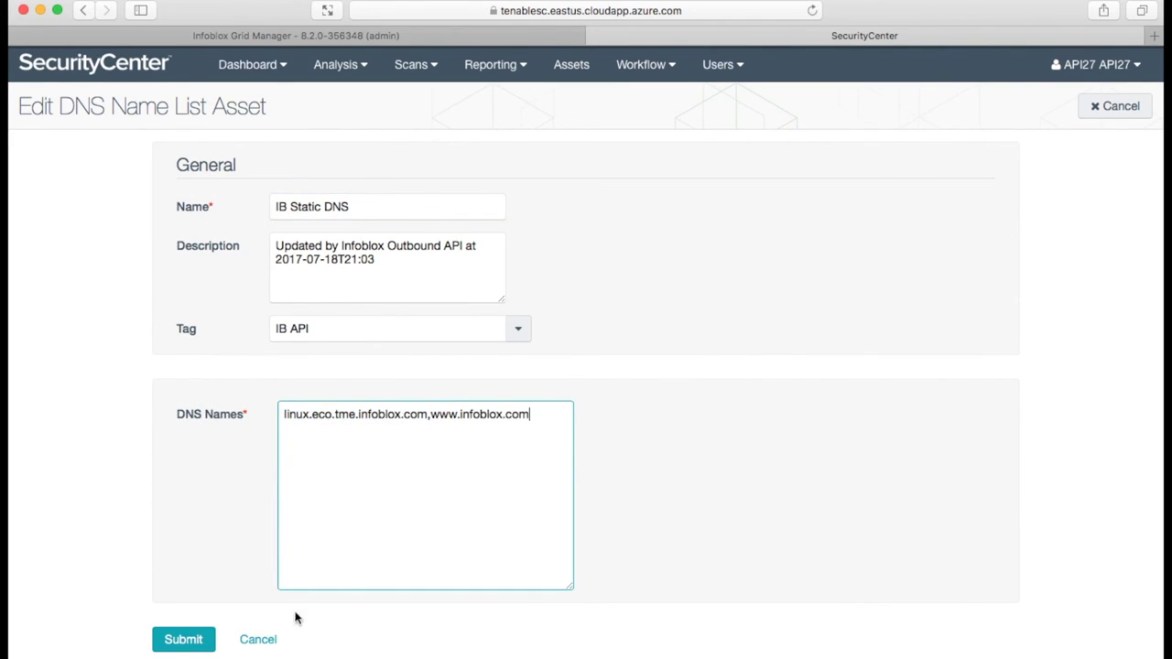
left_click(262, 639)
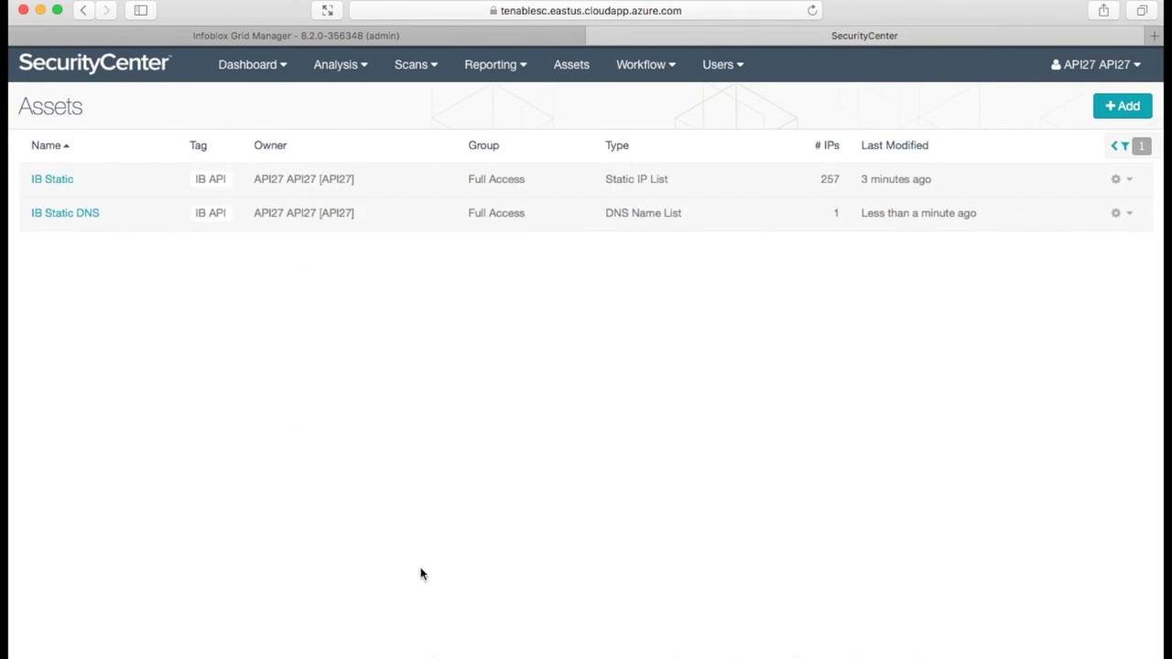
left_click(411, 64)
left_click(439, 146)
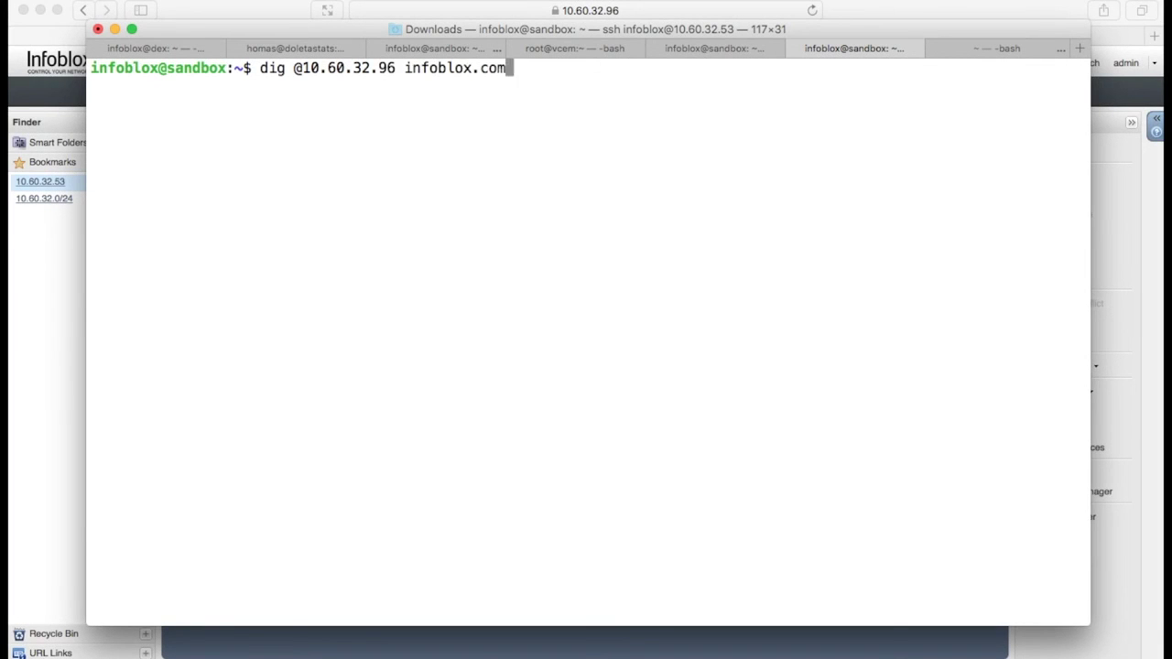
key("Return")
key("Up")
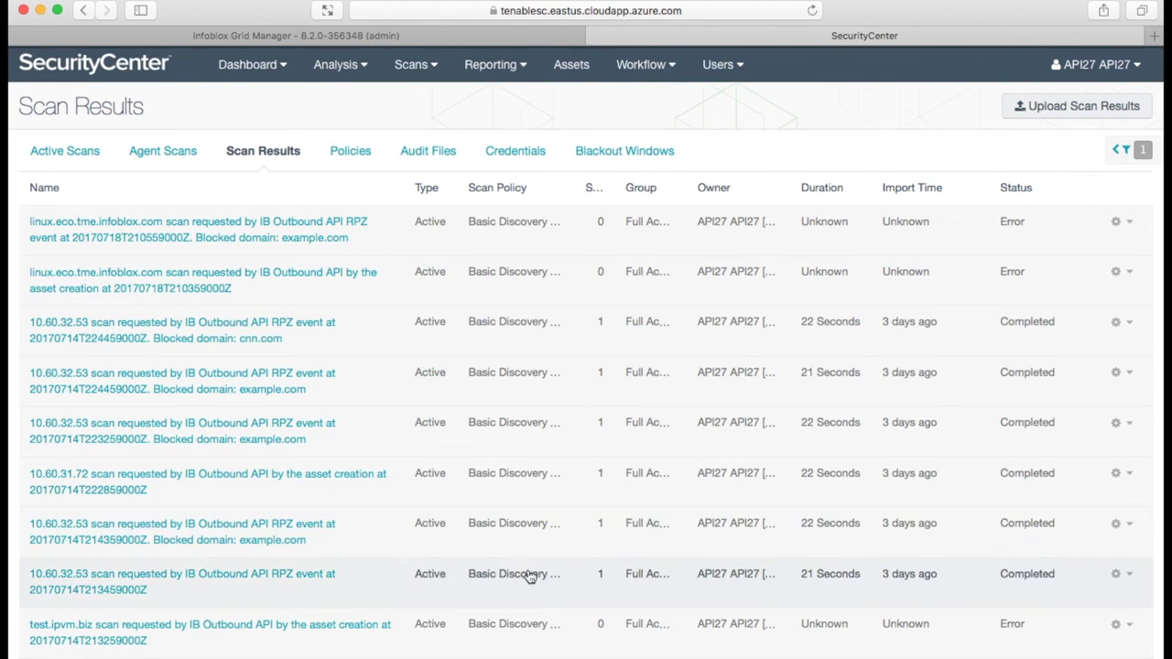
Open the newest RPZ-event scan result for linux.eco.tme.infoblox.com, showing status Error
left_click(356, 242)
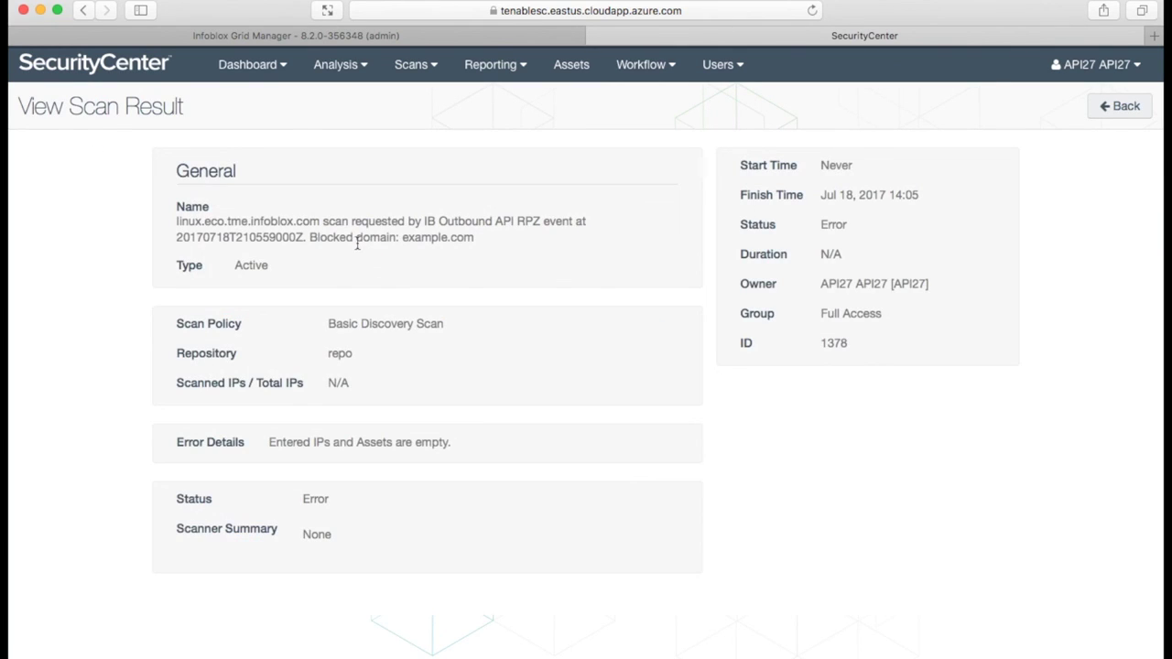